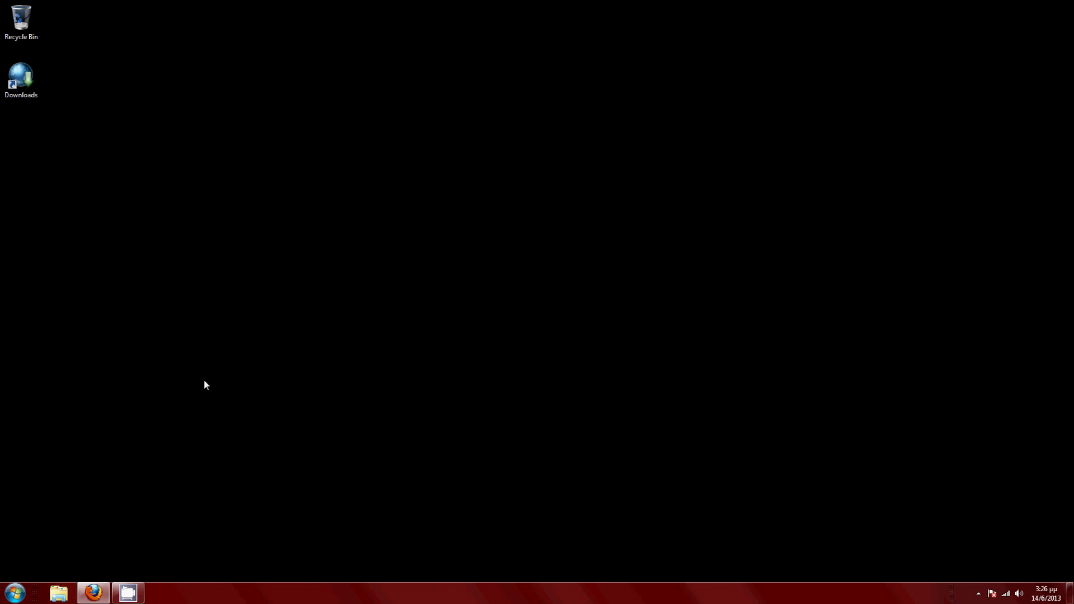
Switch to Firefox, view the DAEMON Tools Lite and BFME 2 1.06 English patch download pages, and minimize the browser
{"action": "mouse_move", "coordinate": [91, 595]}
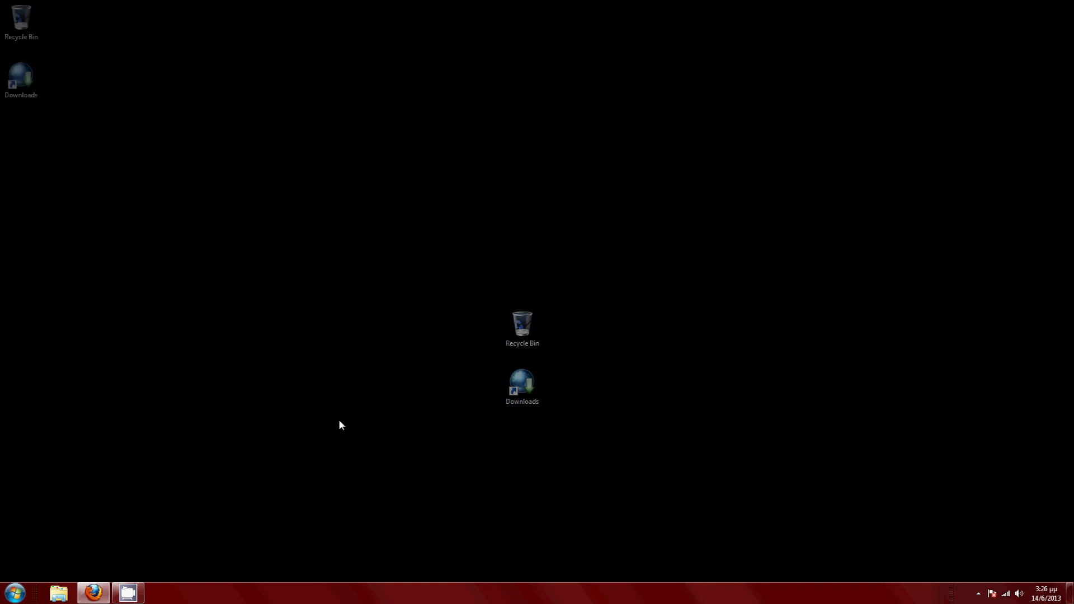
{"action": "left_click", "coordinate": [90, 597]}
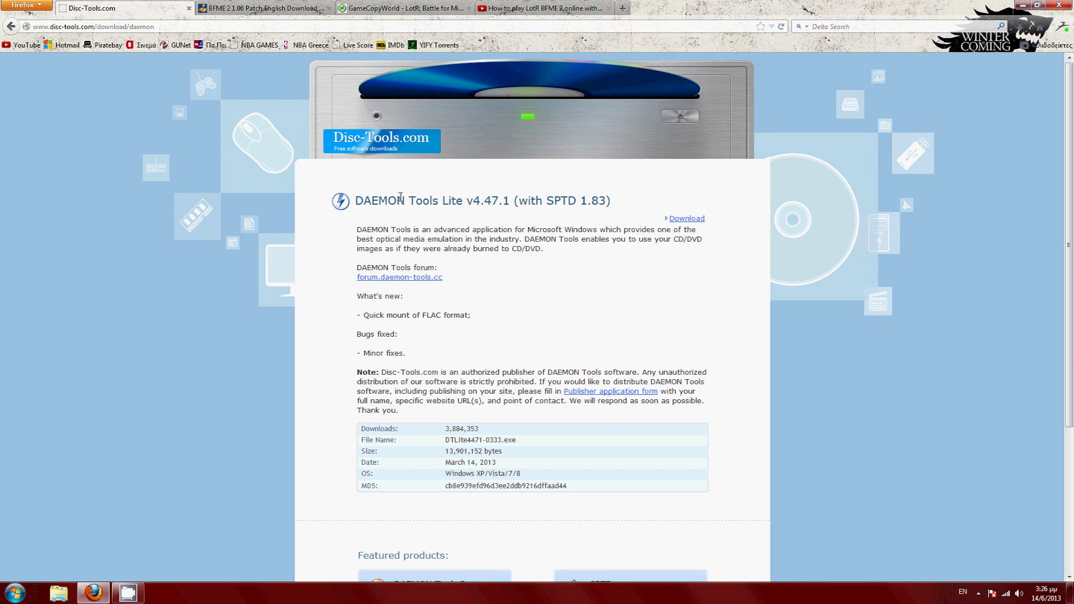
{"action": "left_click", "coordinate": [694, 219]}
{"action": "left_click", "coordinate": [259, 8]}
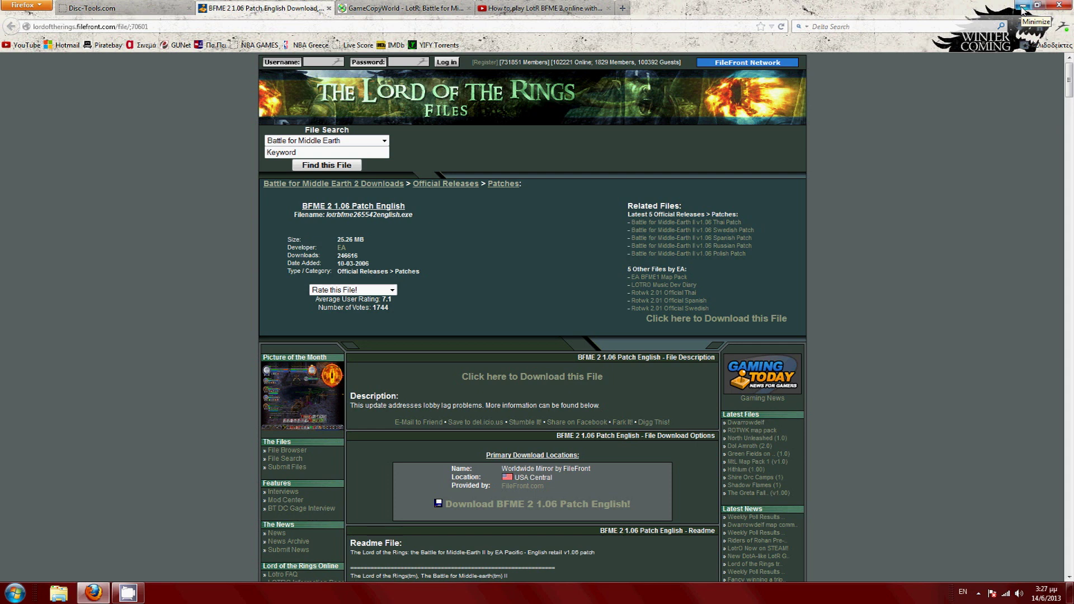
{"action": "left_click", "coordinate": [1023, 8]}
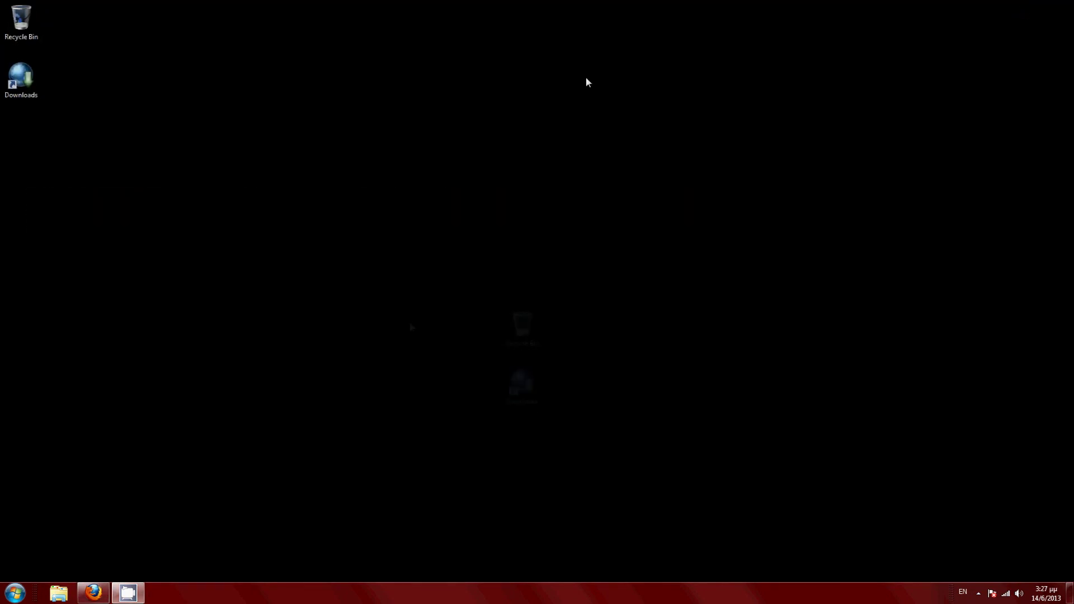
Open the Electronic Arts folder inside Program Files (x86) on drive C
{"action": "right_click", "coordinate": [57, 596]}
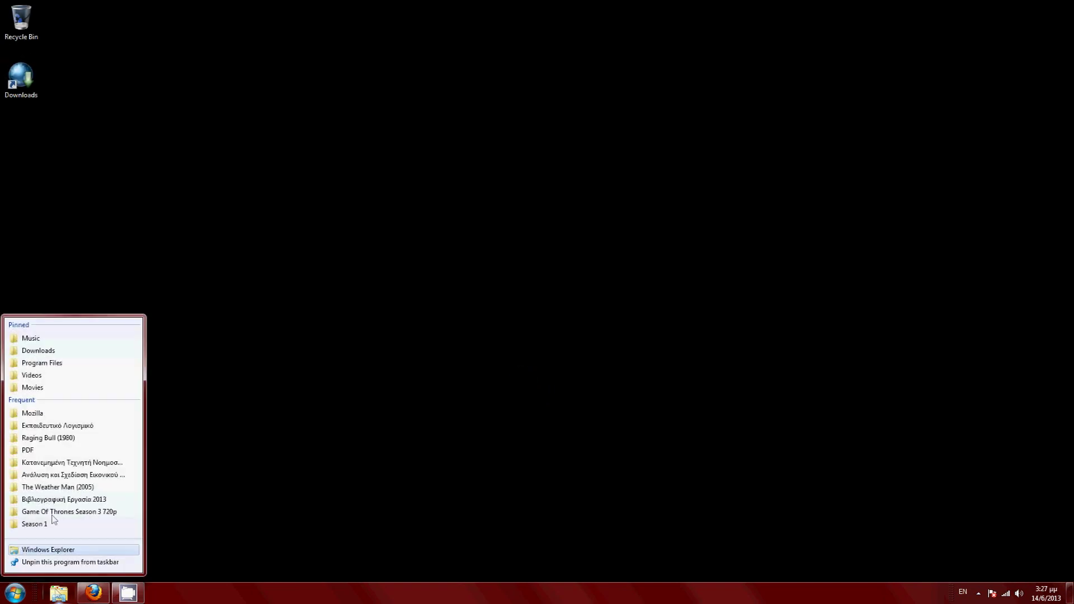
{"action": "left_click", "coordinate": [179, 403]}
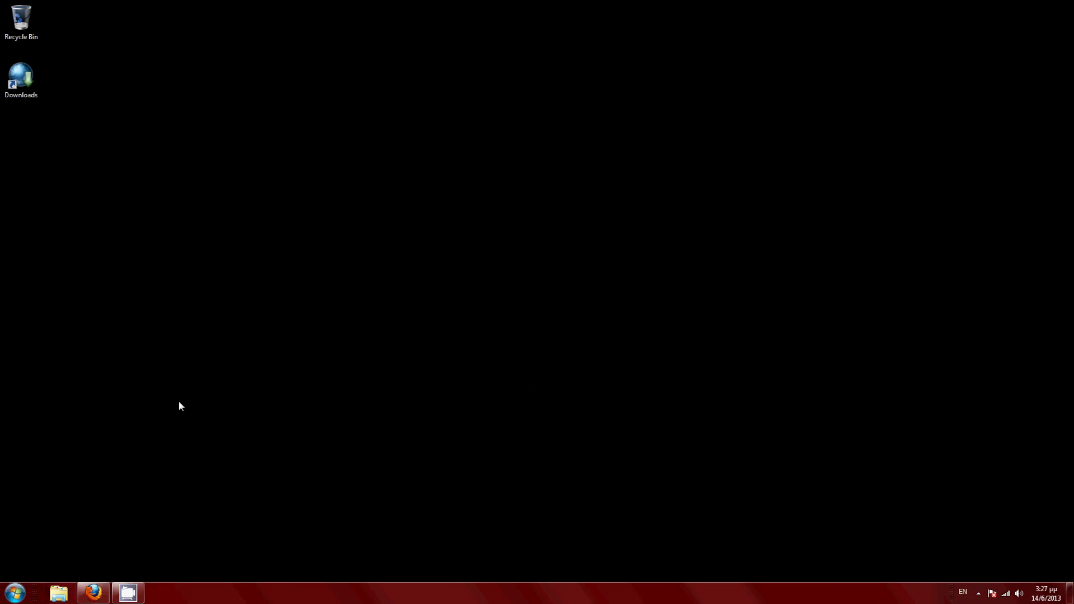
{"action": "left_click", "coordinate": [15, 594]}
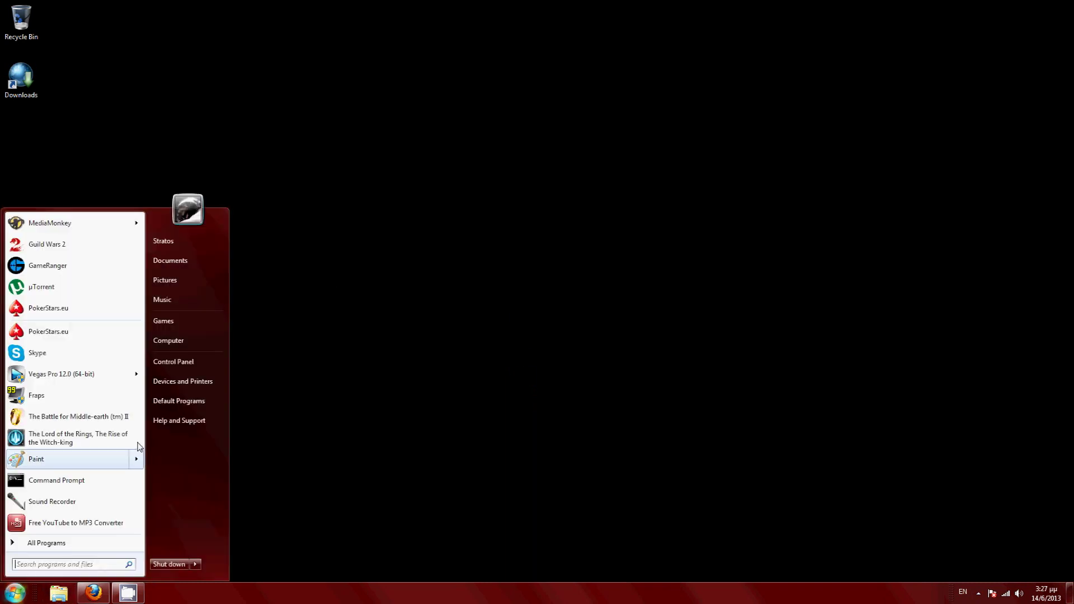
{"action": "left_click", "coordinate": [184, 343]}
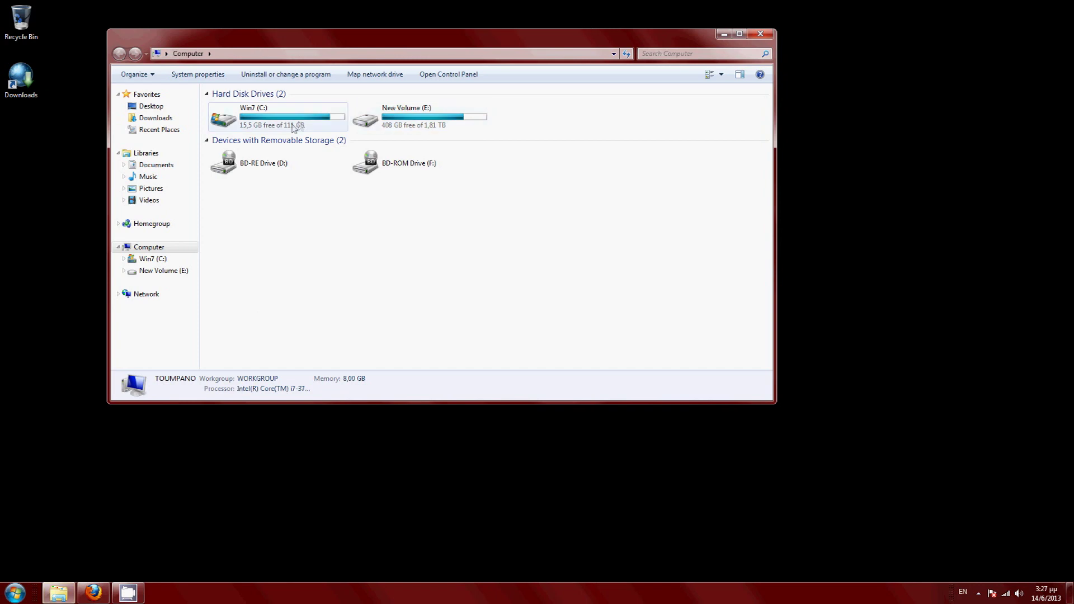
{"action": "double_click", "coordinate": [293, 127]}
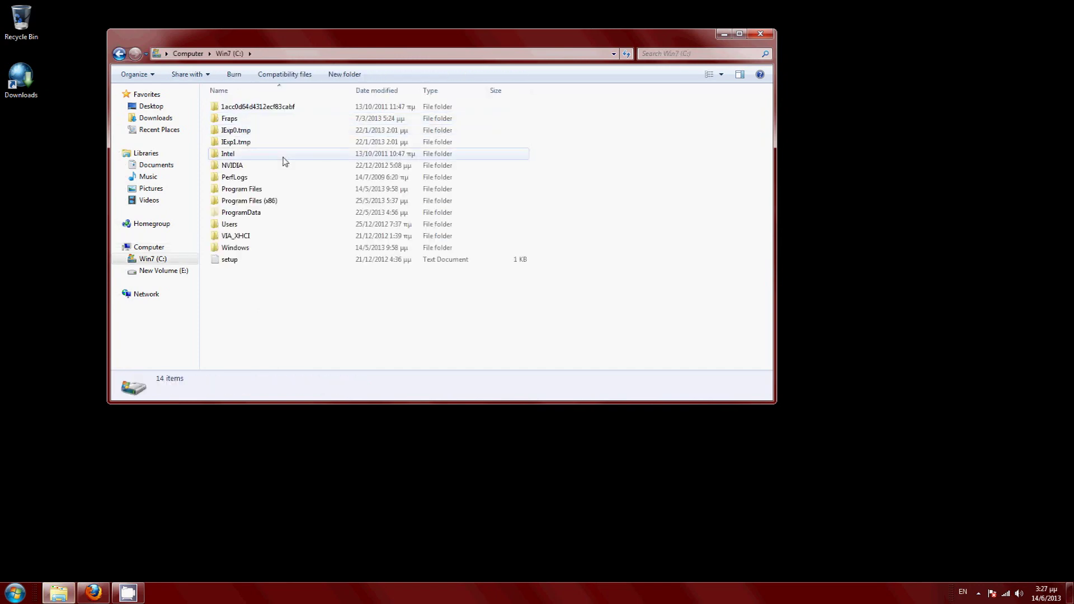
{"action": "double_click", "coordinate": [265, 201]}
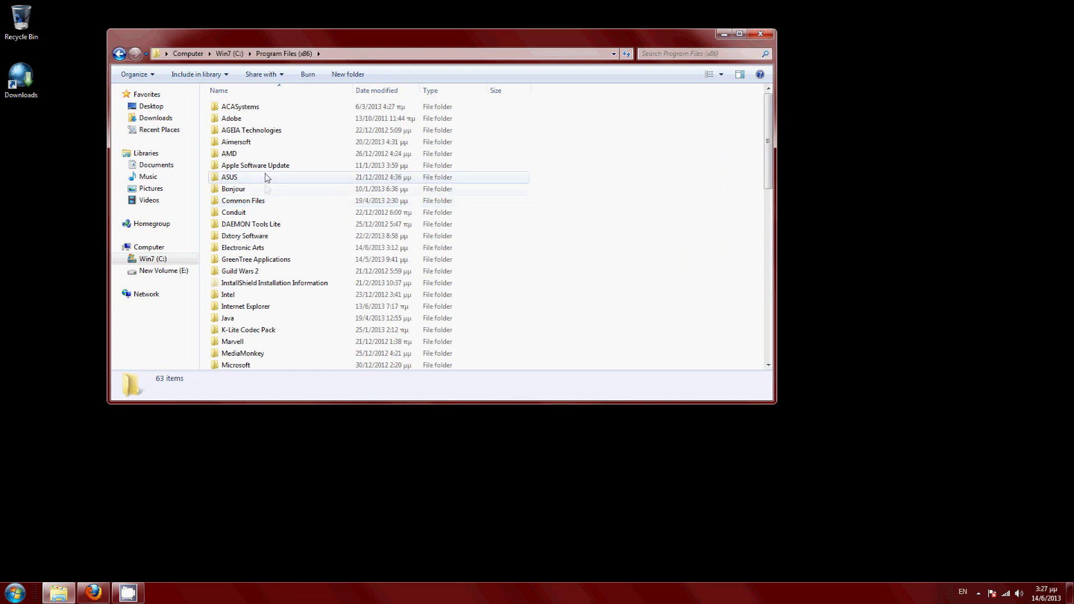
{"action": "double_click", "coordinate": [242, 249]}
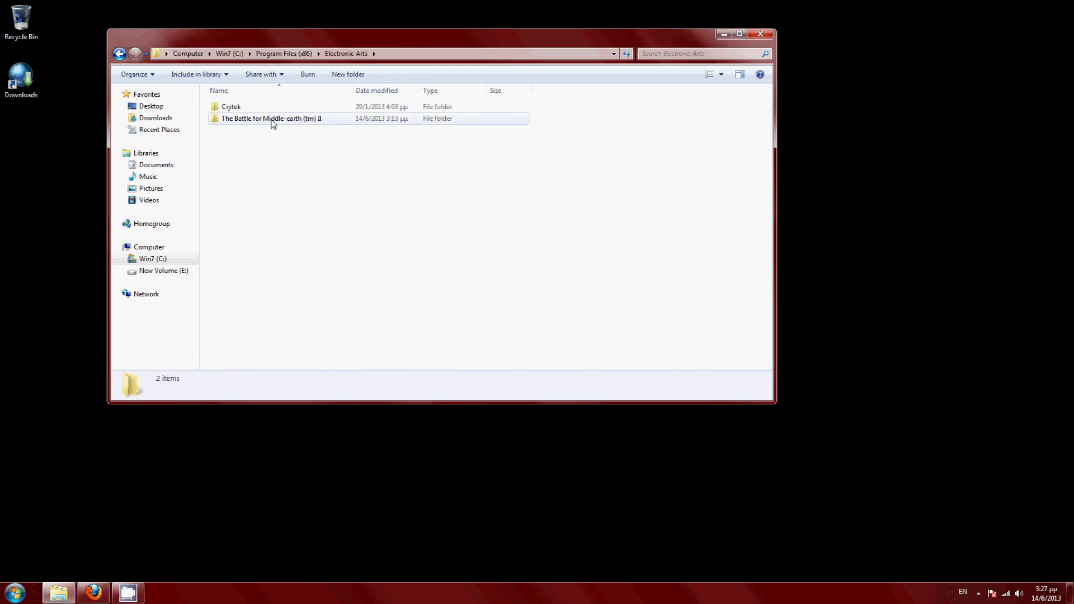
Copy the game folder "The Battle for Middle-earth (tm) II"
{"action": "left_click", "coordinate": [258, 121]}
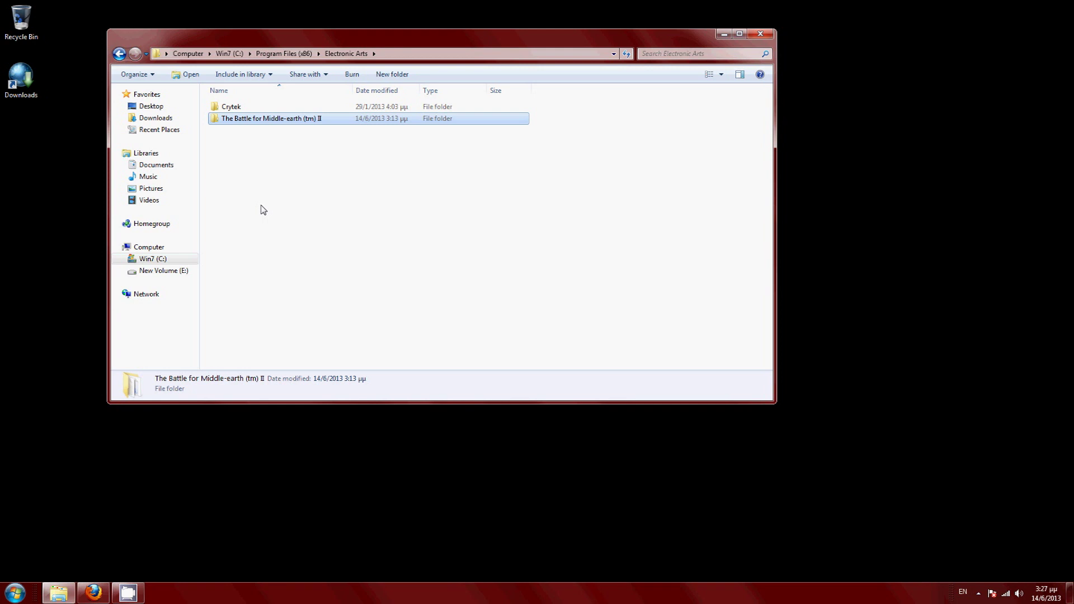
{"action": "right_click", "coordinate": [246, 124]}
{"action": "left_click", "coordinate": [282, 373]}
Open a second Explorer window on the lotr folder within Games on New Volume (E:)
{"action": "left_click", "coordinate": [16, 597]}
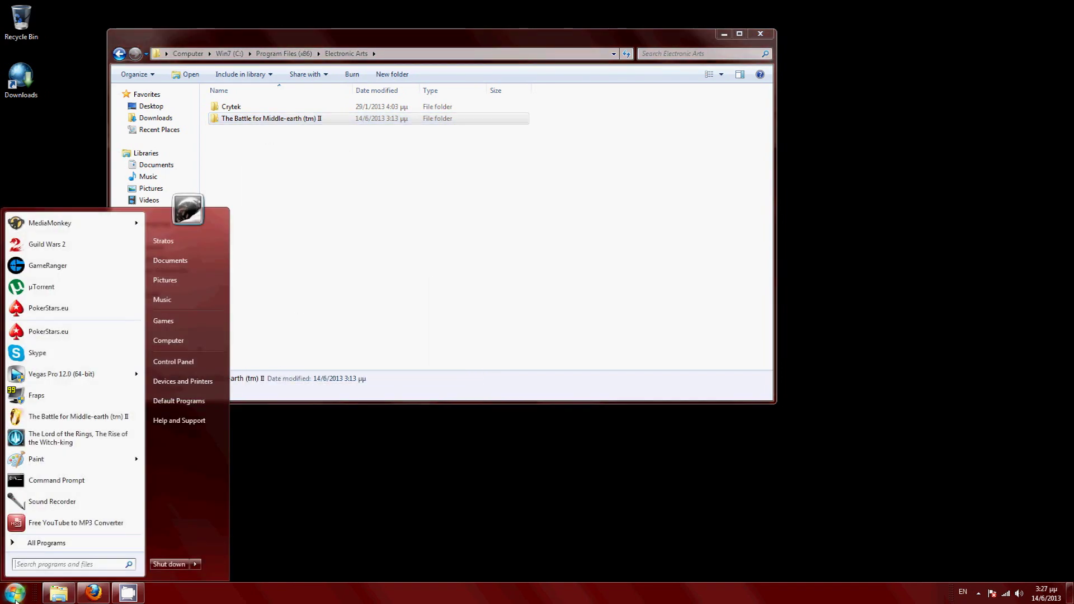
{"action": "right_click", "coordinate": [55, 598]}
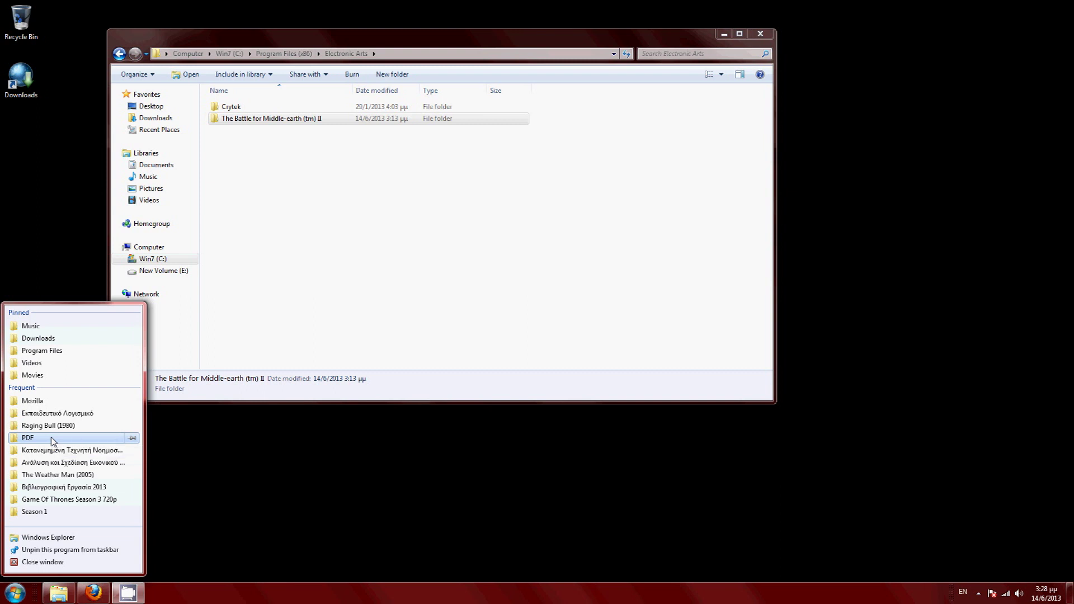
{"action": "left_click", "coordinate": [76, 365]}
{"action": "left_click", "coordinate": [302, 67]}
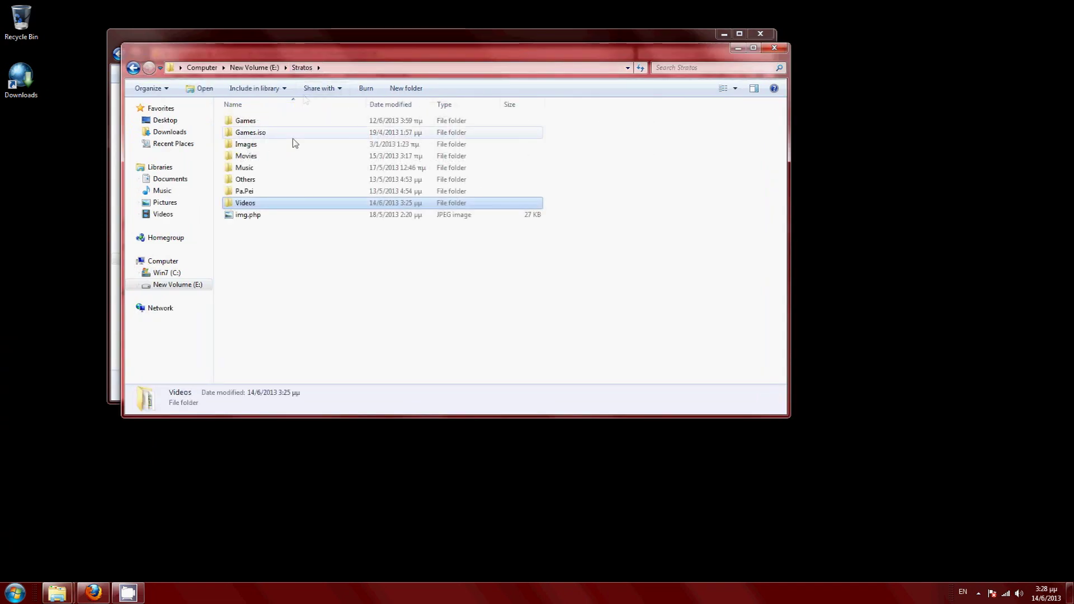
{"action": "left_click", "coordinate": [266, 121]}
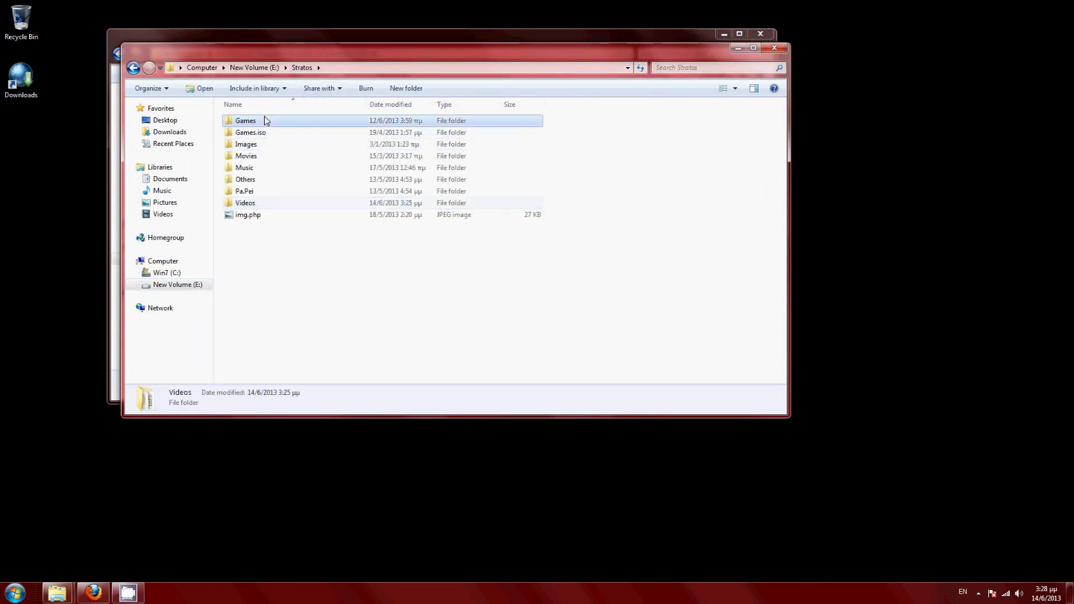
{"action": "double_click", "coordinate": [265, 121]}
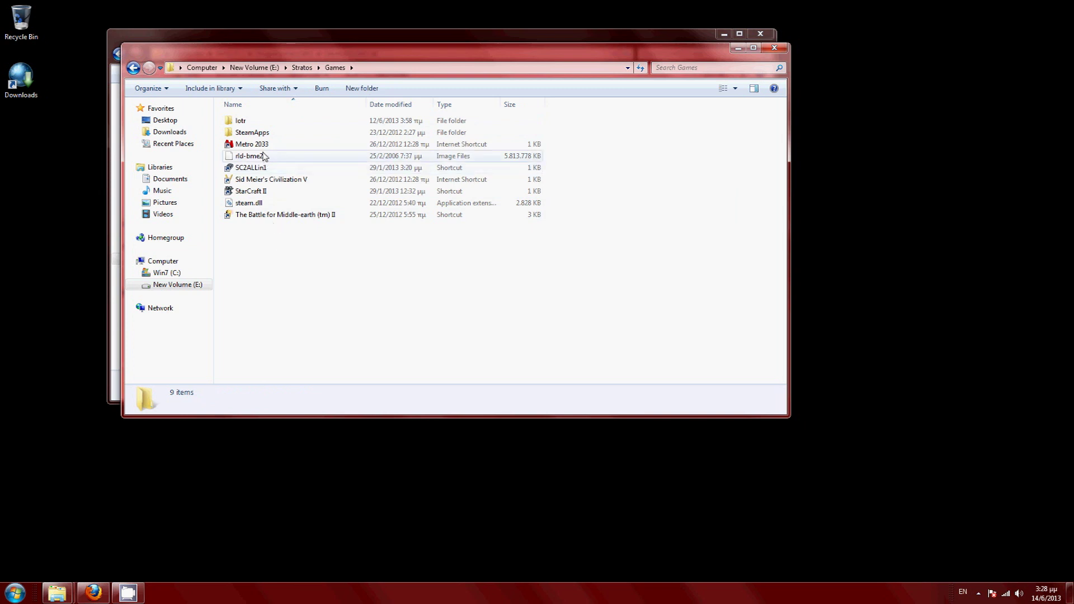
{"action": "double_click", "coordinate": [247, 121]}
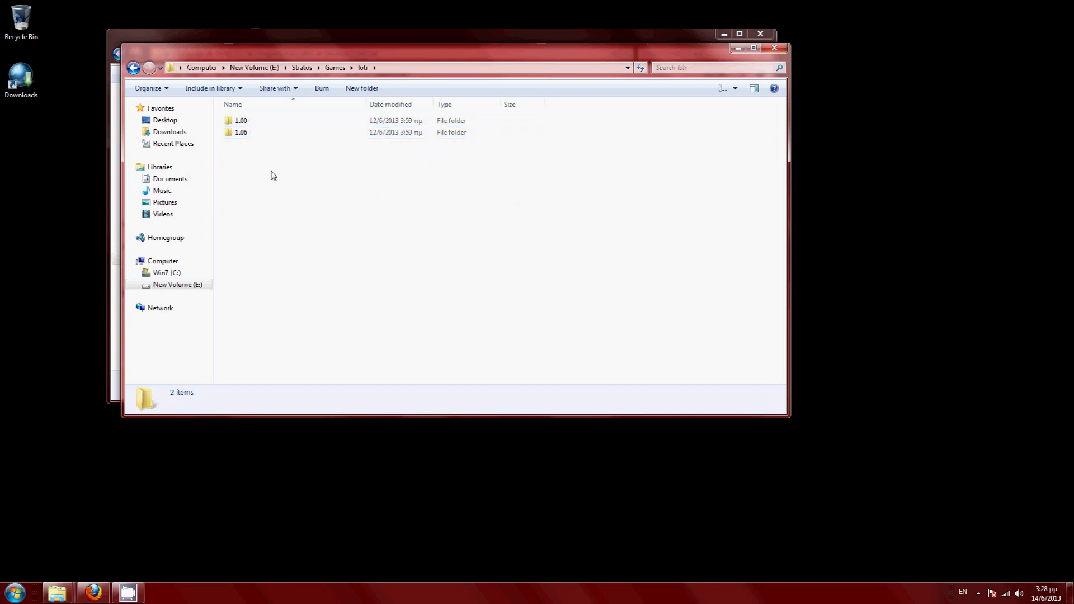
{"action": "key", "text": "BackSpace"}
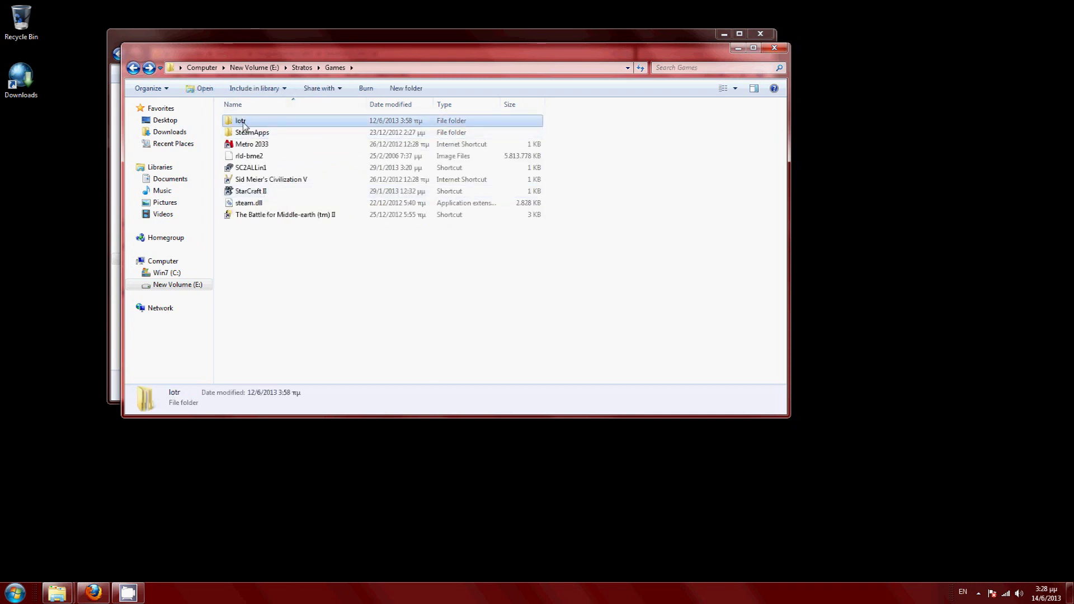
{"action": "double_click", "coordinate": [244, 122]}
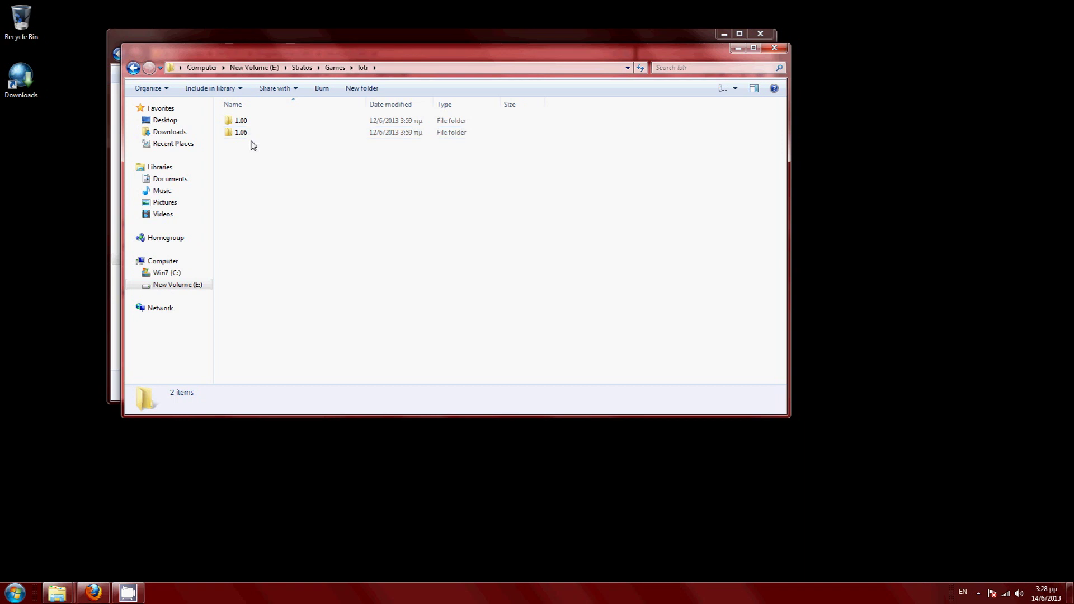
Check the game folder stored in the 1.00 backup folder, return to lotr and minimize that window
{"action": "mouse_move", "coordinate": [244, 124]}
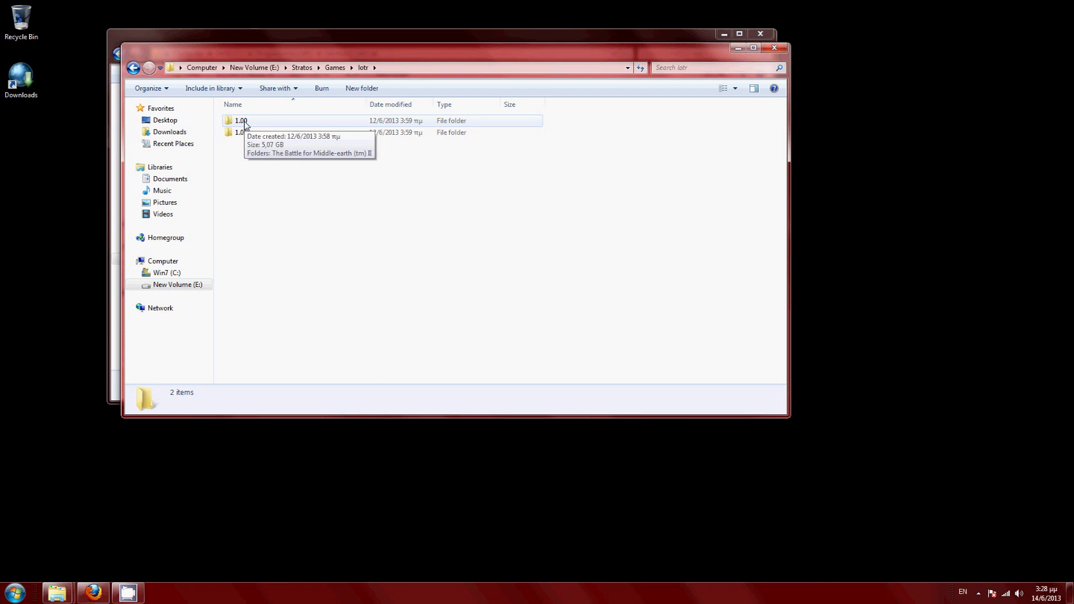
{"action": "double_click", "coordinate": [244, 122]}
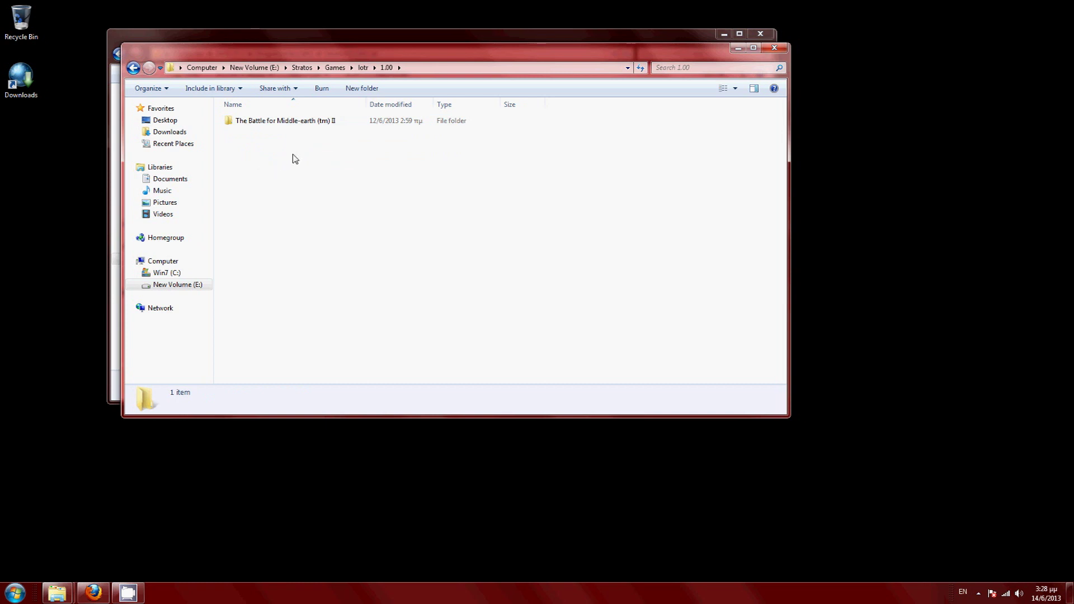
{"action": "right_click", "coordinate": [295, 159]}
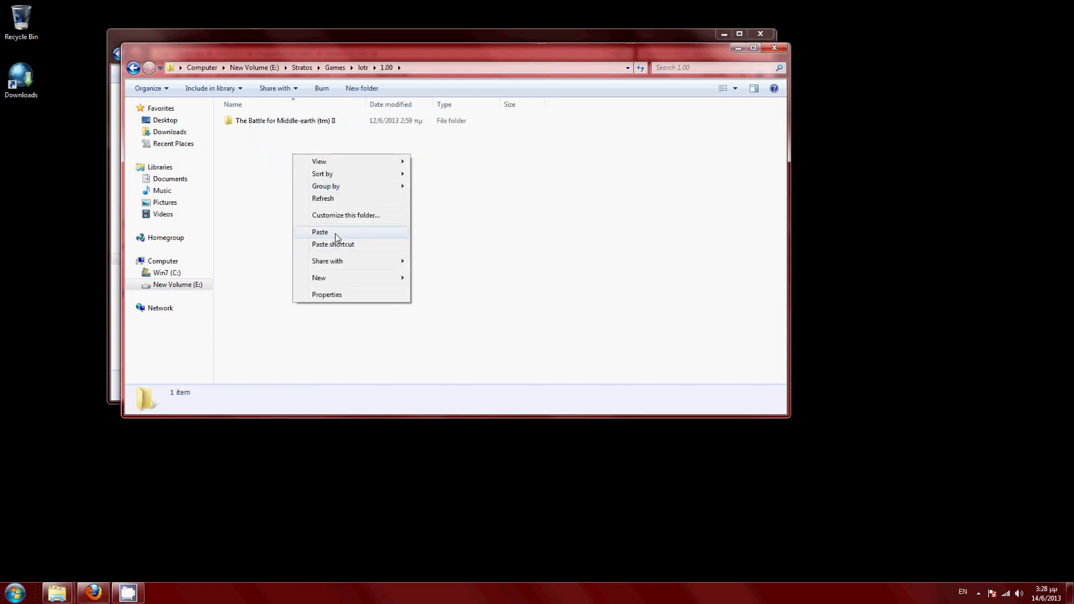
{"action": "left_click", "coordinate": [267, 186]}
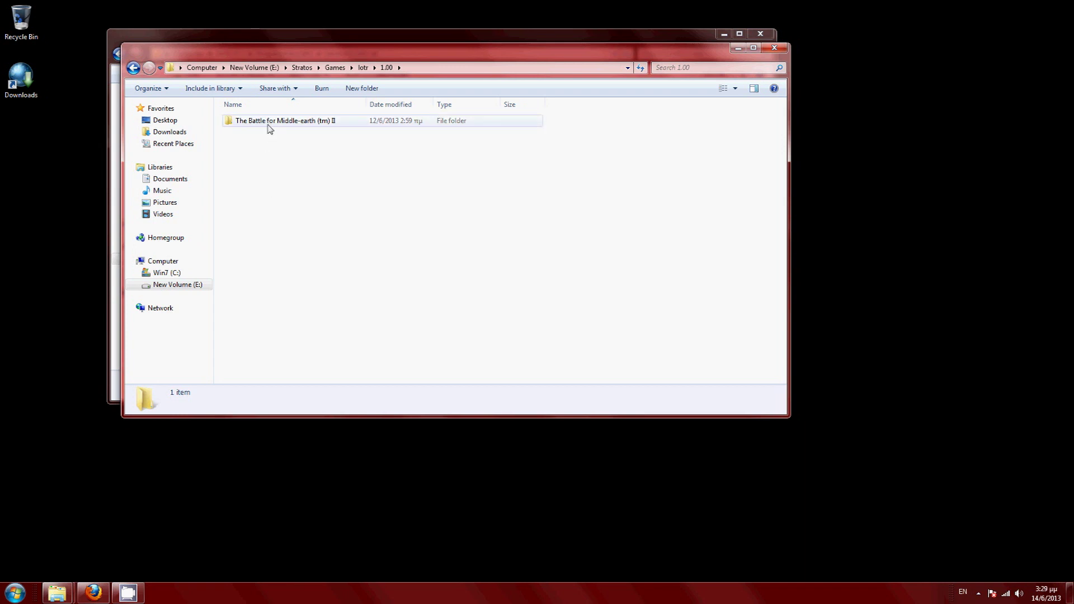
{"action": "left_click_drag", "start_coordinate": [298, 59], "coordinate": [432, 151]}
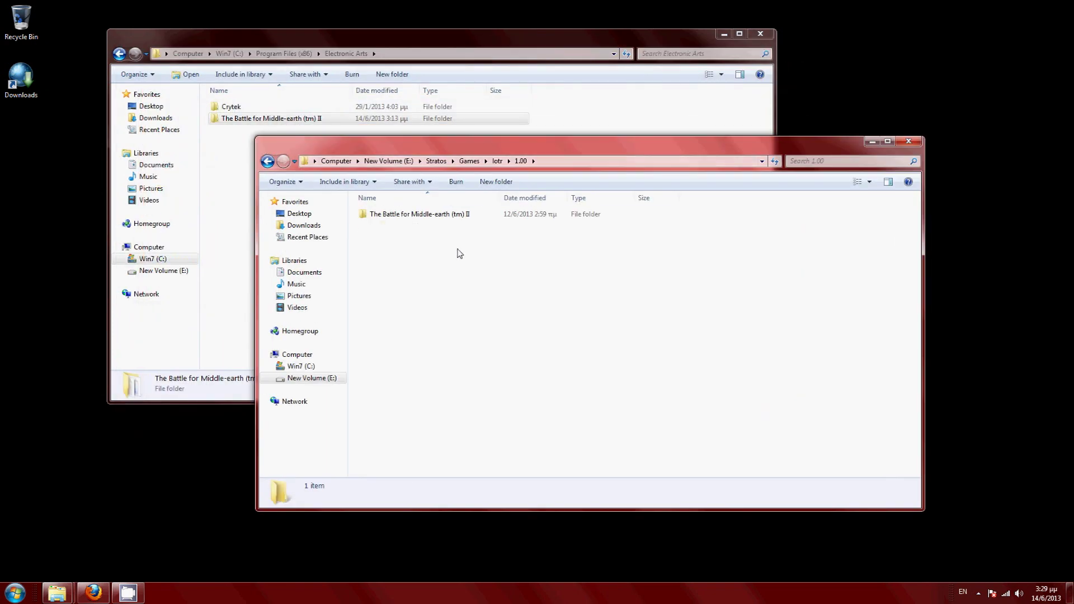
{"action": "key", "text": "BackSpace"}
{"action": "left_click", "coordinate": [873, 141]}
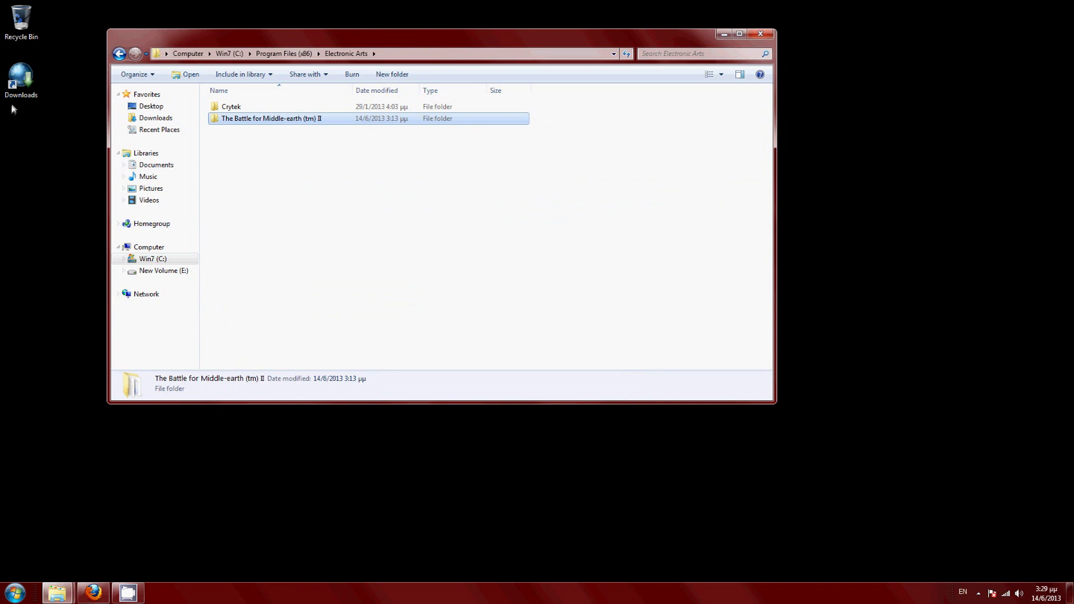
Run the LotrBfMe2-65542-english patch from the Downloads folder, allow it to make changes, and minimize the folder window
{"action": "double_click", "coordinate": [21, 81]}
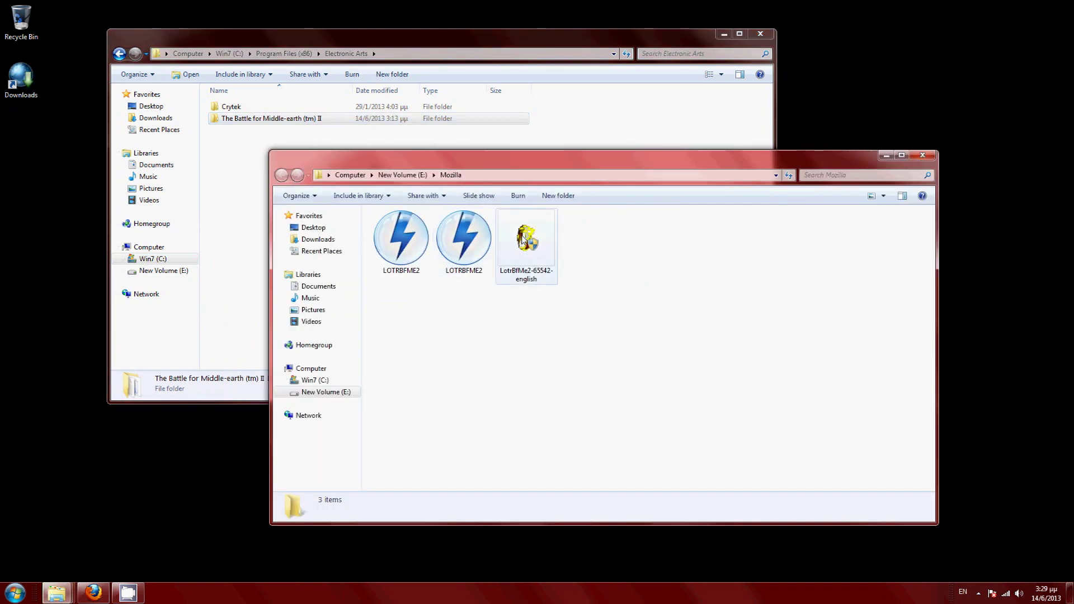
{"action": "left_click", "coordinate": [523, 241]}
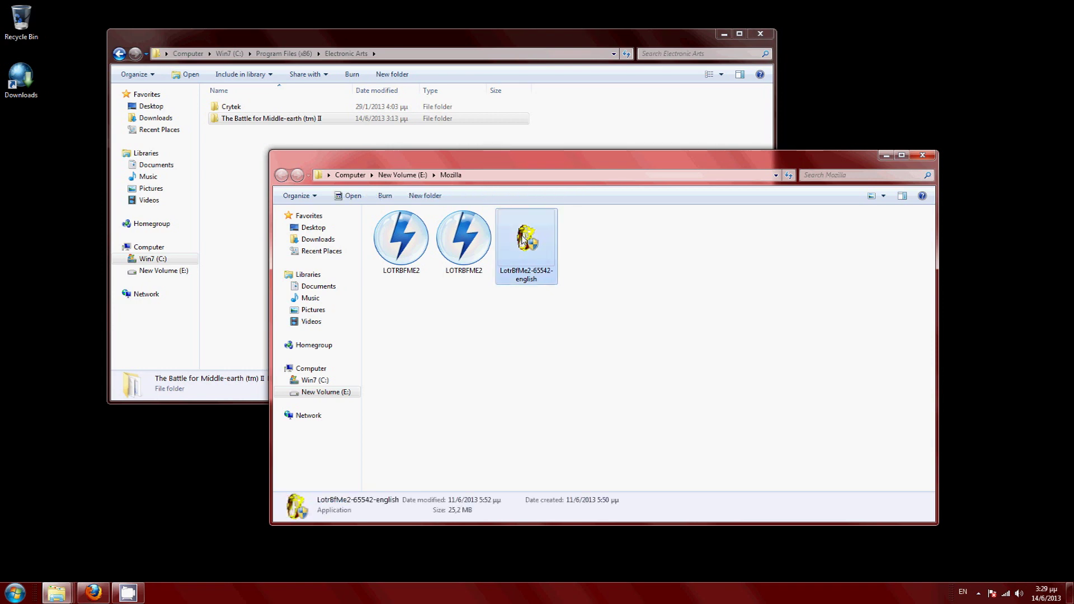
{"action": "double_click", "coordinate": [522, 239]}
{"action": "left_click", "coordinate": [654, 372]}
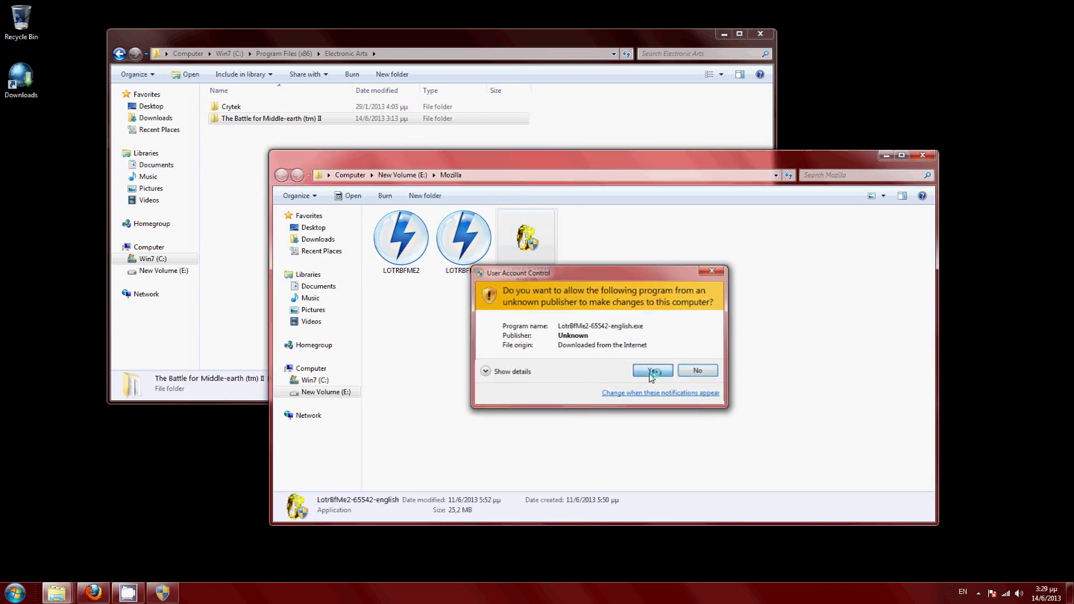
{"action": "left_click", "coordinate": [594, 338]}
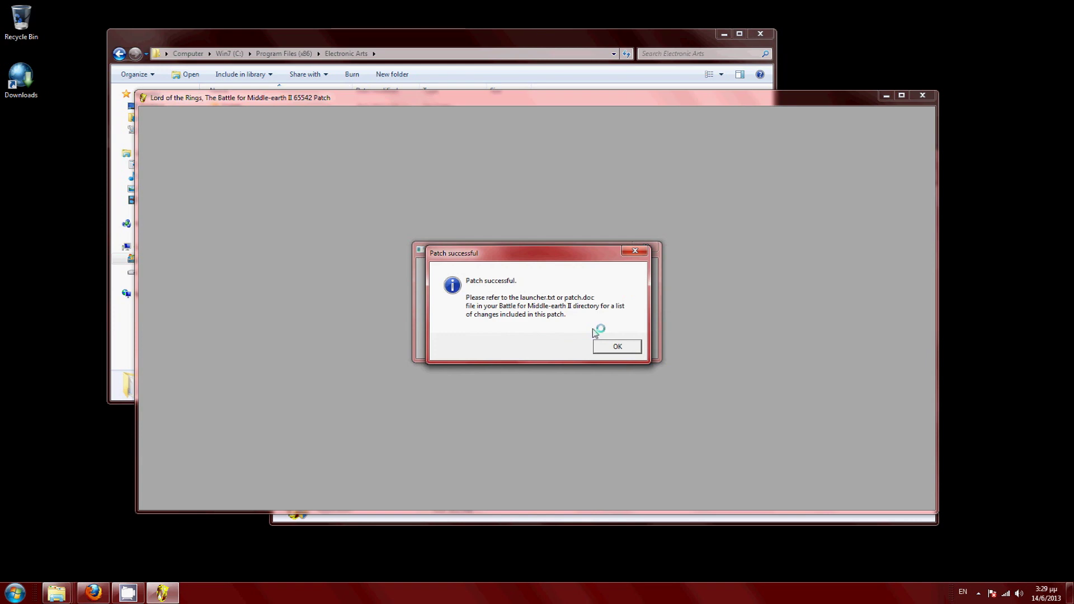
{"action": "left_click", "coordinate": [616, 347]}
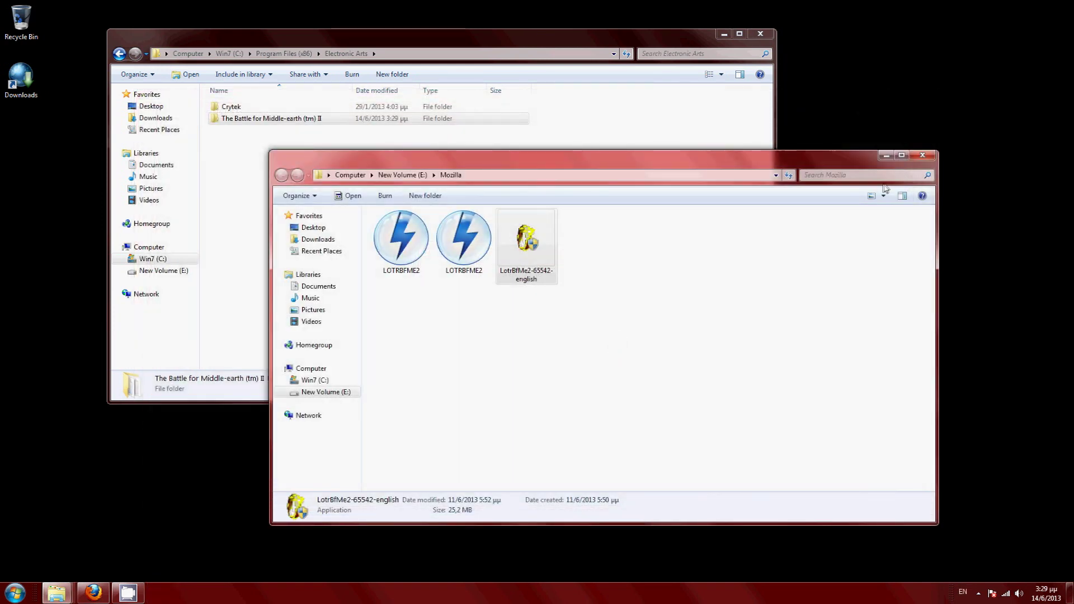
{"action": "left_click", "coordinate": [886, 156]}
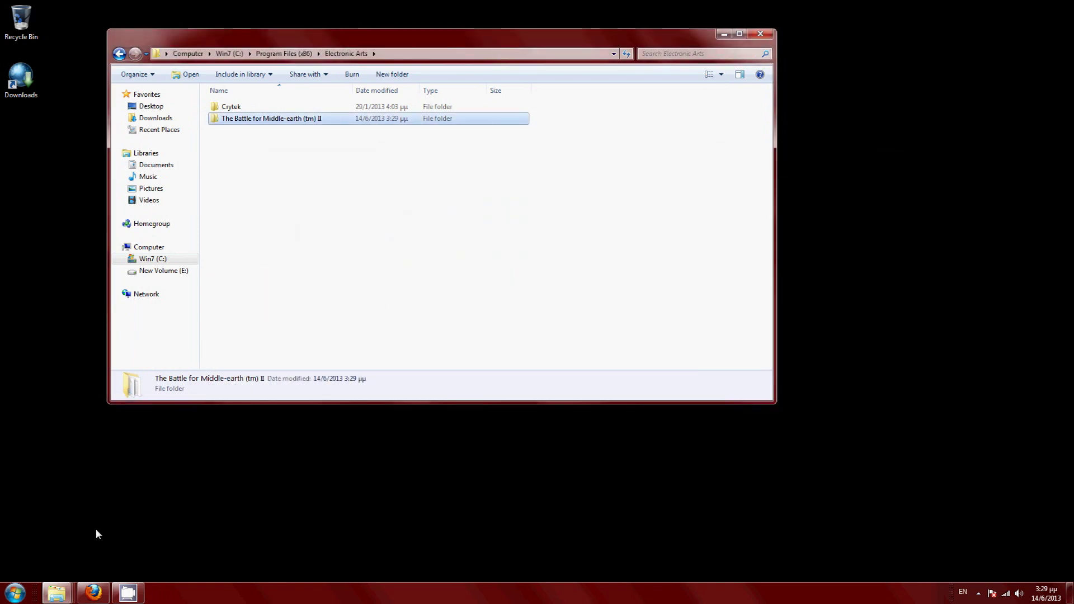
Review the Battle for Middle-Earth 2 game fixes on the GameCopyWorld page in Firefox, and minimize the browser
{"action": "left_click", "coordinate": [96, 590]}
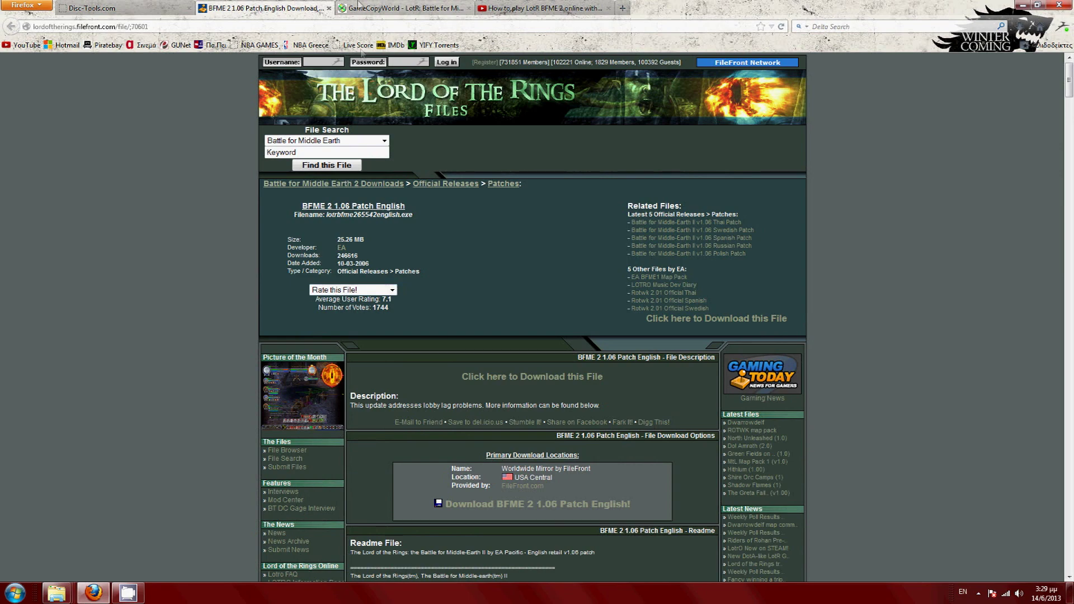
{"action": "left_click", "coordinate": [403, 6]}
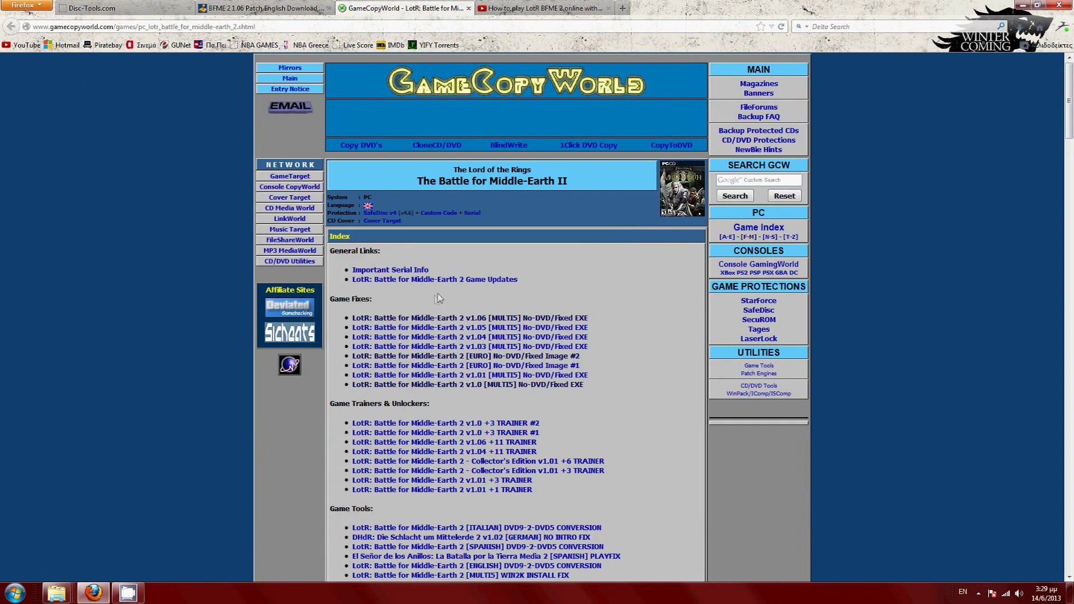
{"action": "scroll", "coordinate": [347, 296], "scroll_direction": "down", "scroll_amount": 2}
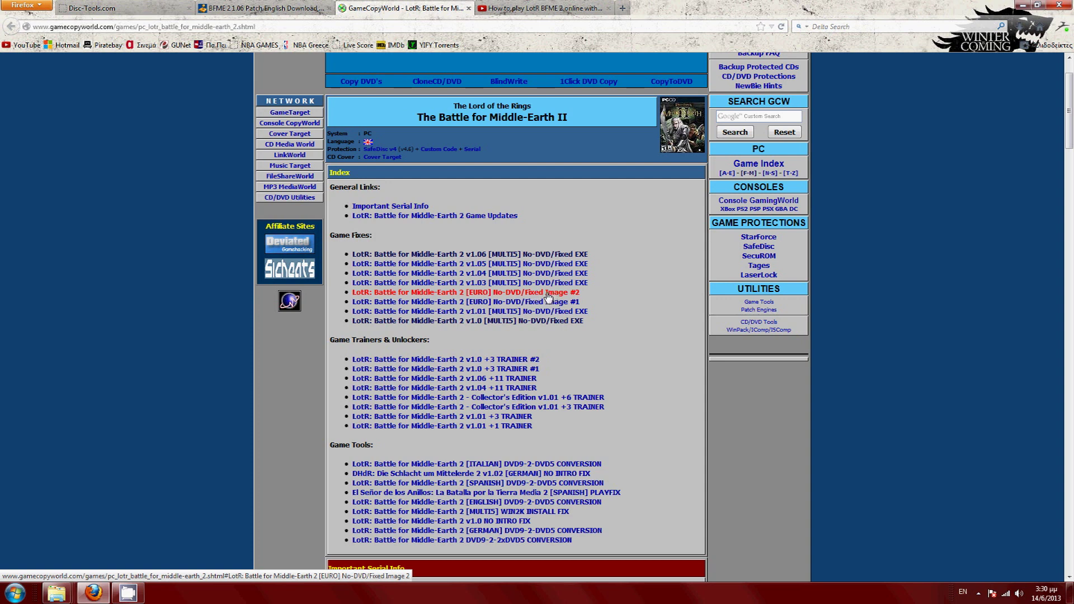
{"action": "left_click", "coordinate": [1024, 6]}
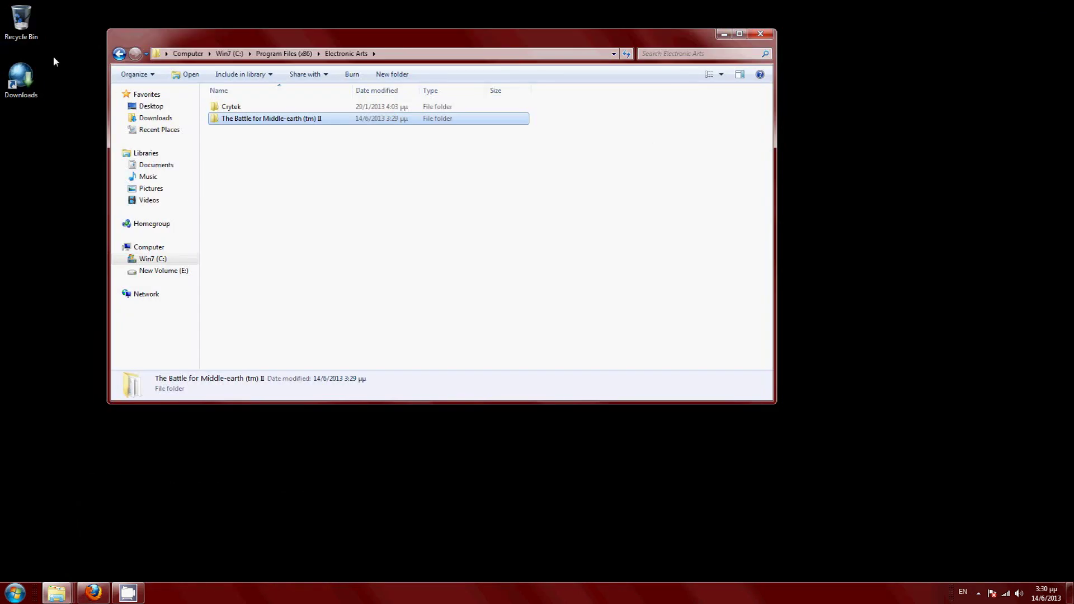
Open the Downloads folder and check the properties of the LOTRBFME2 MDF and MDS image files
{"action": "double_click", "coordinate": [21, 78]}
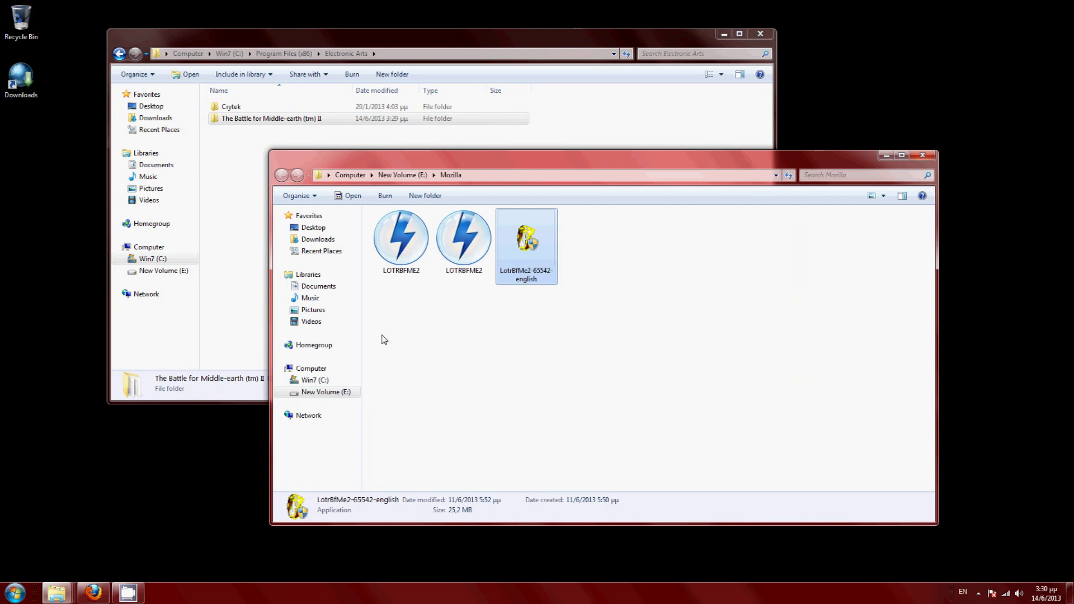
{"action": "left_click_drag", "start_coordinate": [475, 342], "coordinate": [371, 211]}
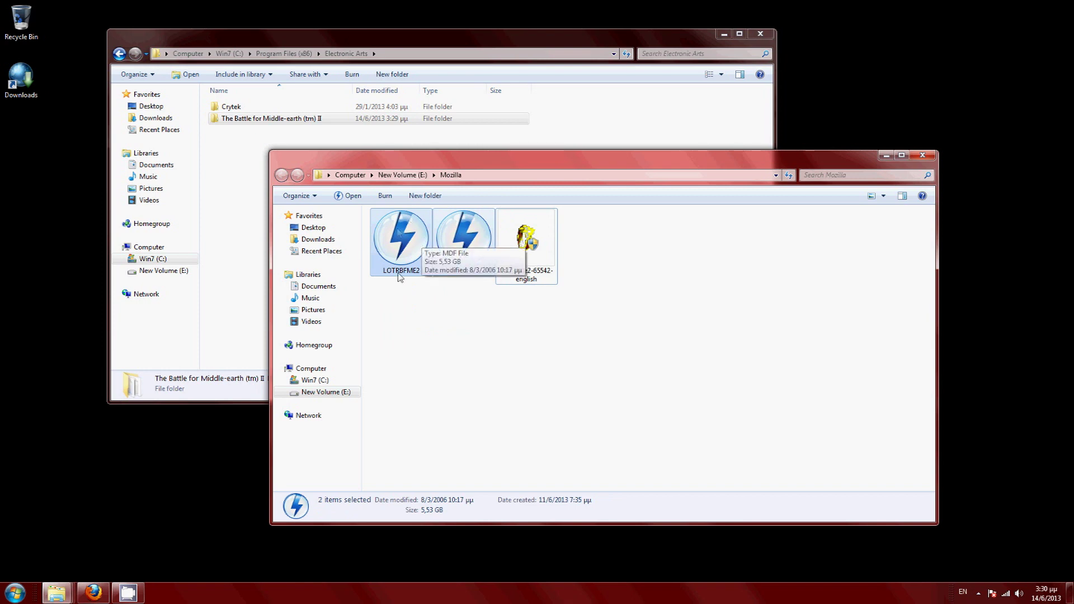
{"action": "left_click", "coordinate": [430, 319]}
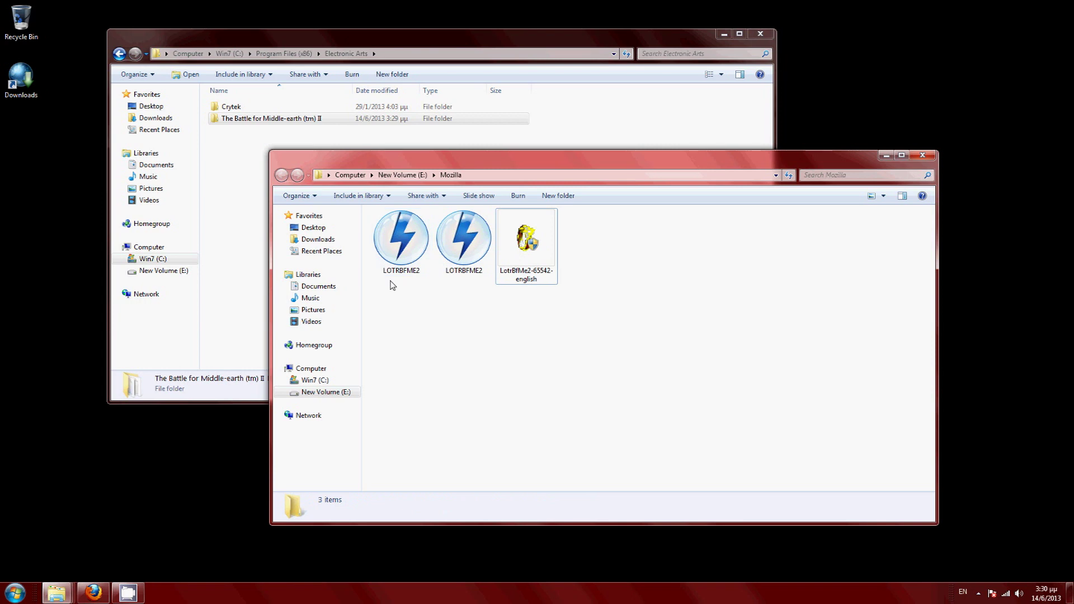
{"action": "right_click", "coordinate": [403, 237]}
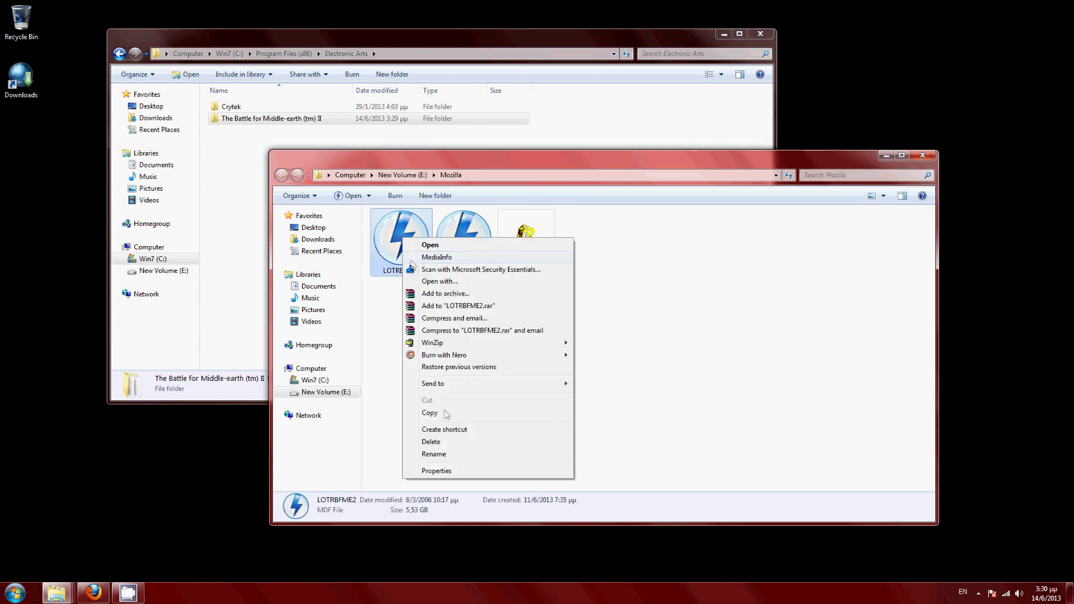
{"action": "left_click", "coordinate": [454, 471]}
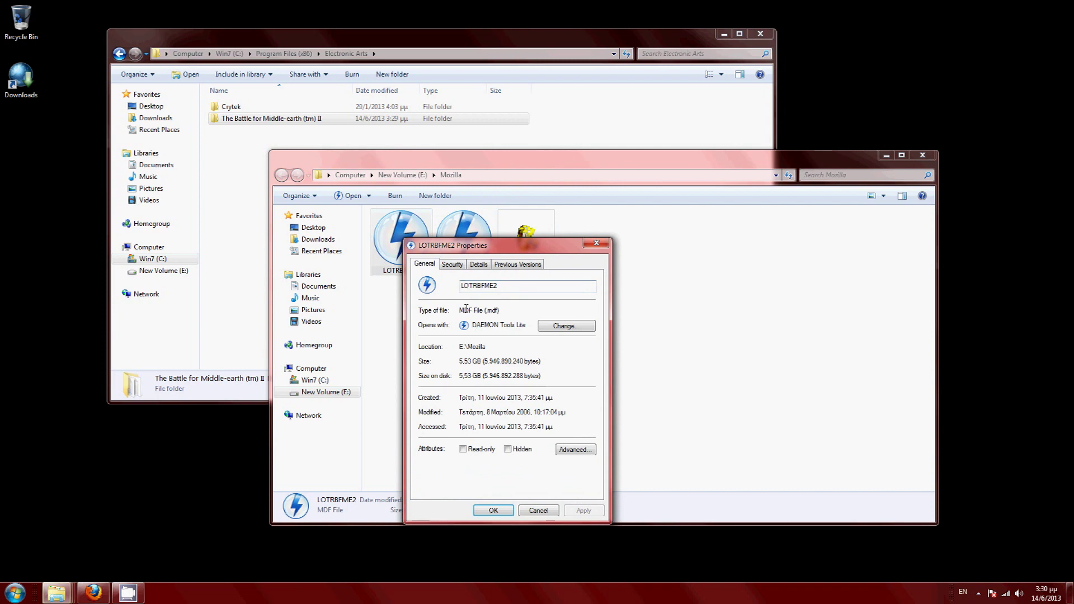
{"action": "left_click", "coordinate": [596, 242]}
{"action": "right_click", "coordinate": [475, 239]}
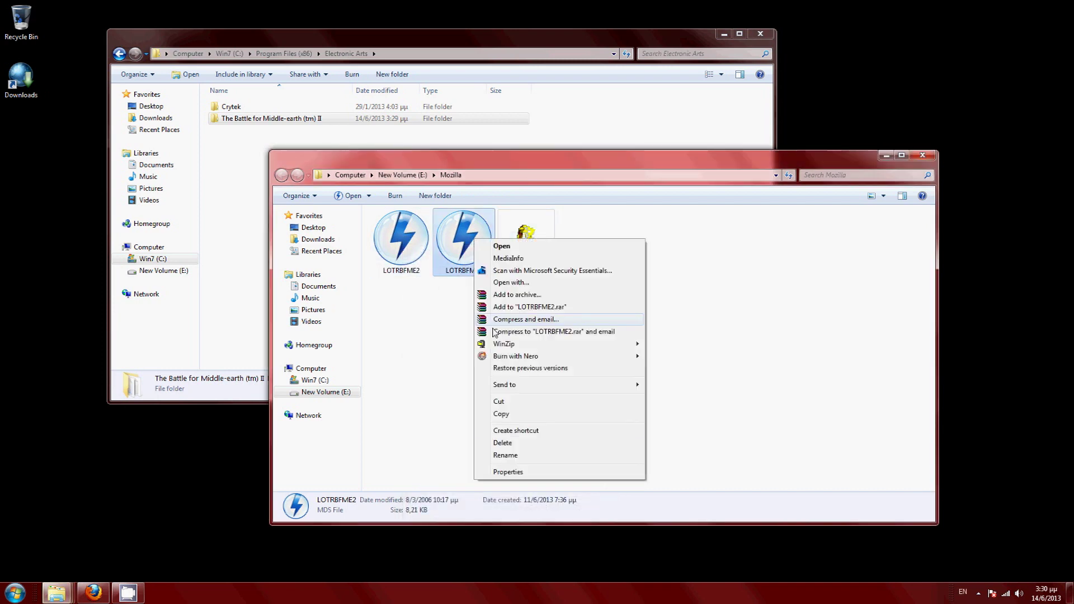
{"action": "left_click", "coordinate": [508, 472]}
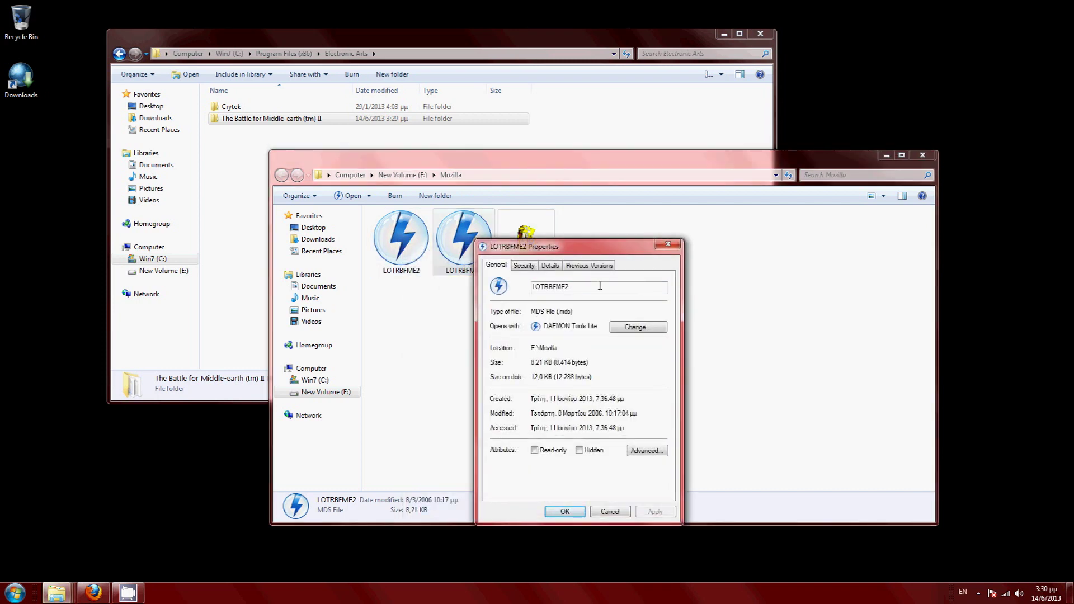
{"action": "left_click", "coordinate": [667, 244]}
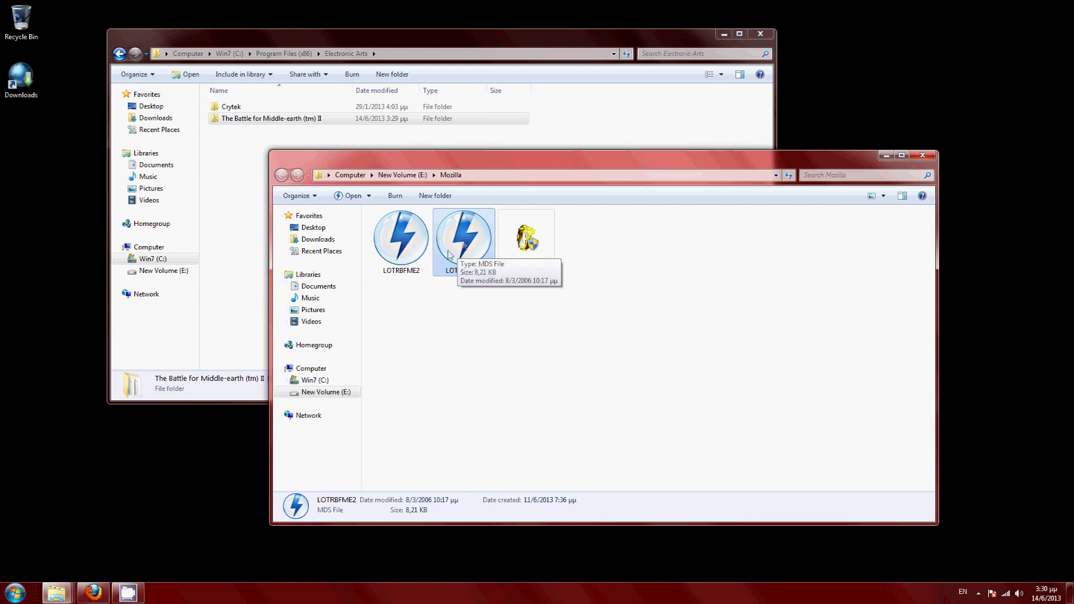
Launch DAEMON Tools Lite and try to add the LOTRBFME2 MDS file from the Mozilla folder to its image catalogue
{"action": "left_click", "coordinate": [15, 593]}
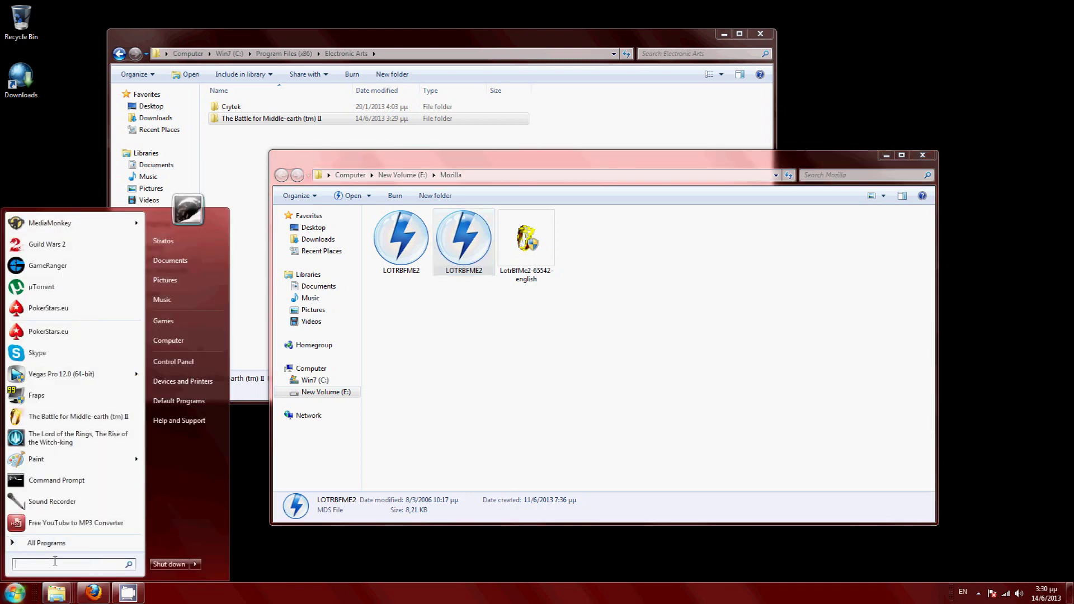
{"action": "type", "text": "daem"}
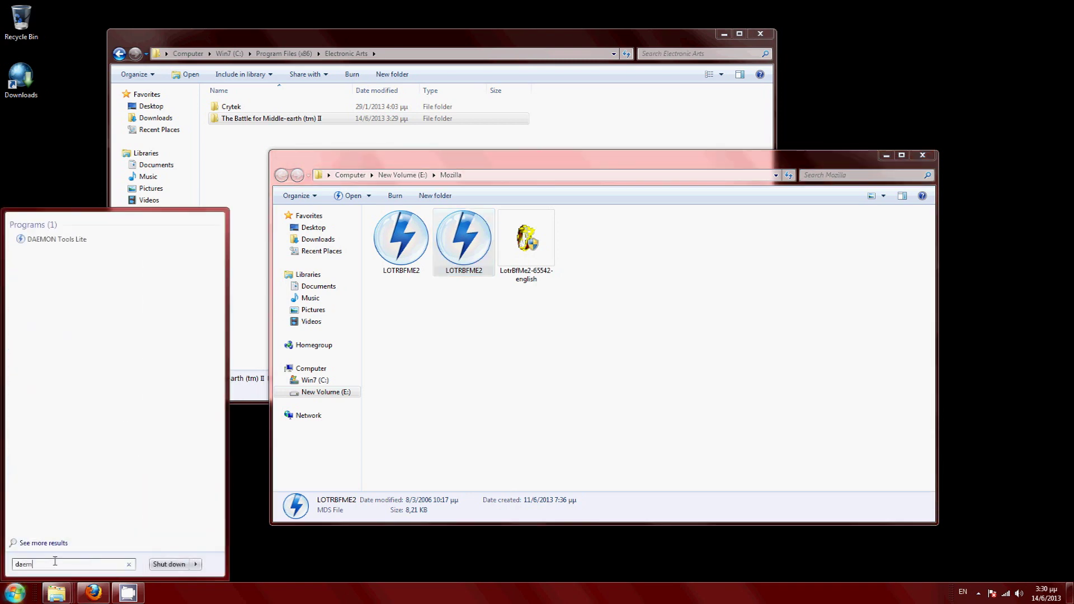
{"action": "left_click", "coordinate": [58, 241]}
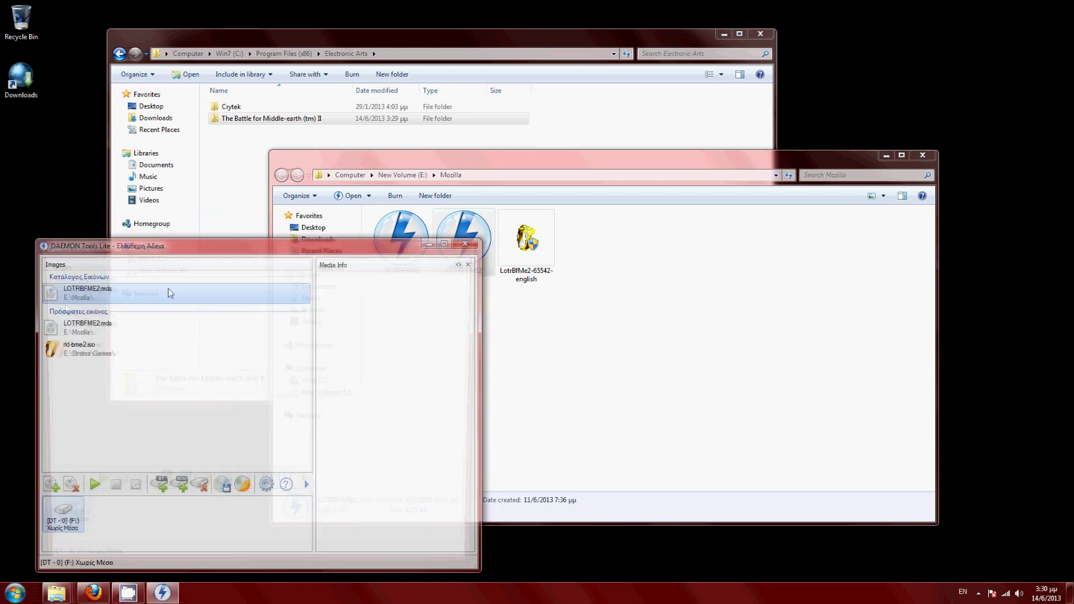
{"action": "left_click", "coordinate": [493, 204]}
{"action": "left_click_drag", "start_coordinate": [459, 246], "coordinate": [127, 343]}
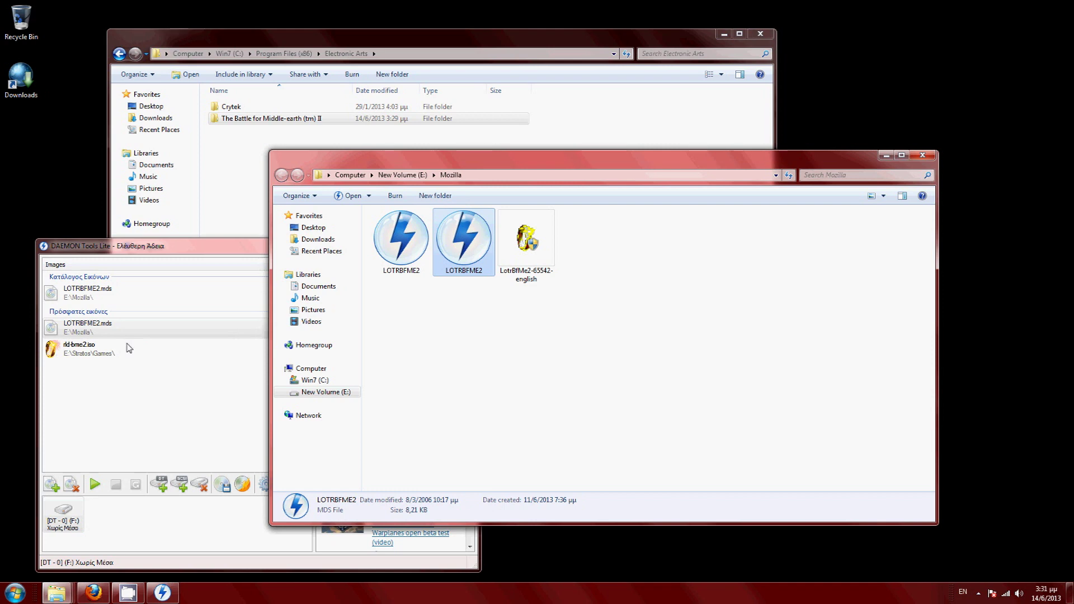
{"action": "left_click", "coordinate": [160, 384]}
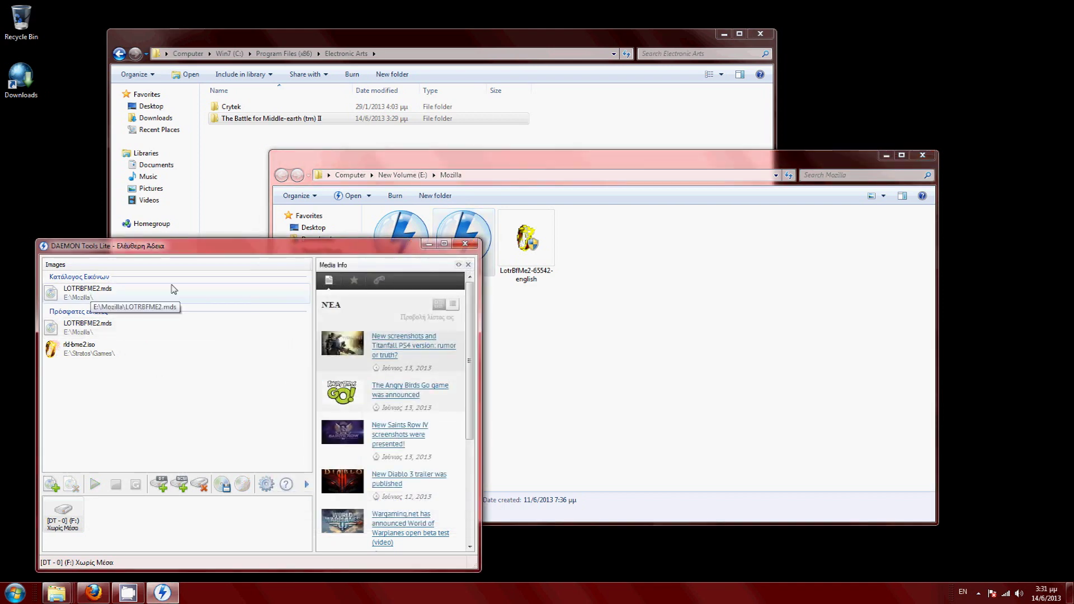
{"action": "left_click", "coordinate": [455, 223]}
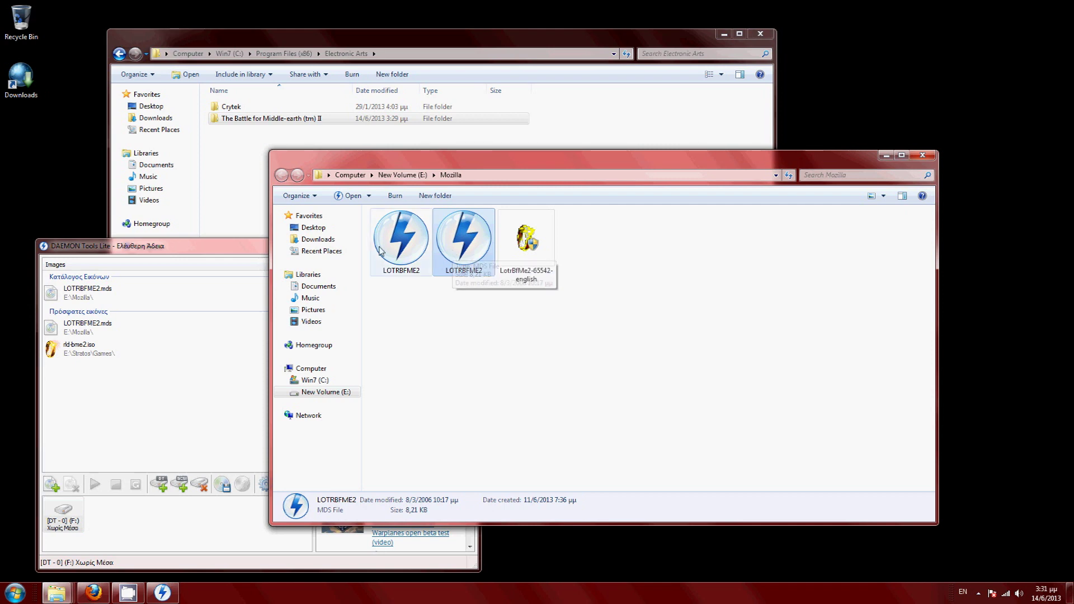
{"action": "left_click", "coordinate": [121, 252]}
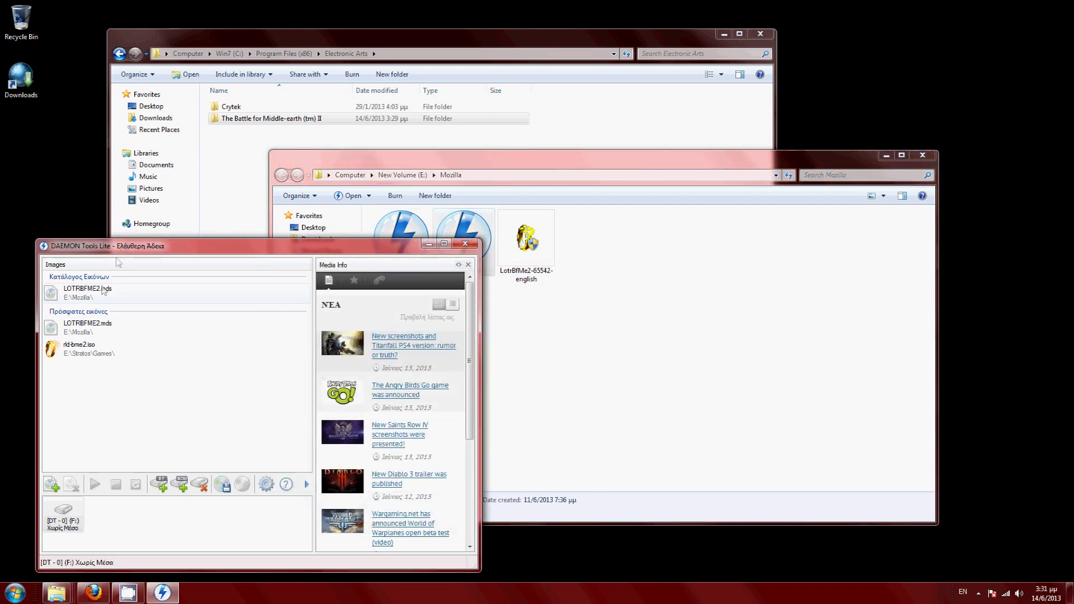
Mount the LOTRBFME2.mds image in virtual drive F:, dismissing AutoPlay and closing DAEMON Tools Lite
{"action": "left_click", "coordinate": [104, 292]}
{"action": "left_click", "coordinate": [95, 485]}
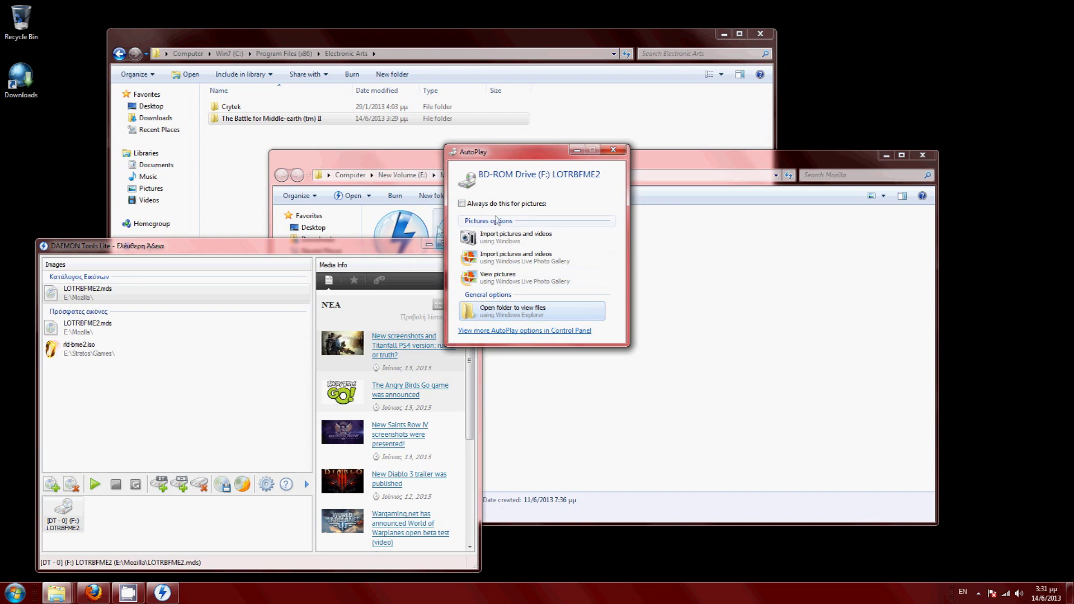
{"action": "left_click_drag", "start_coordinate": [519, 158], "coordinate": [645, 297]}
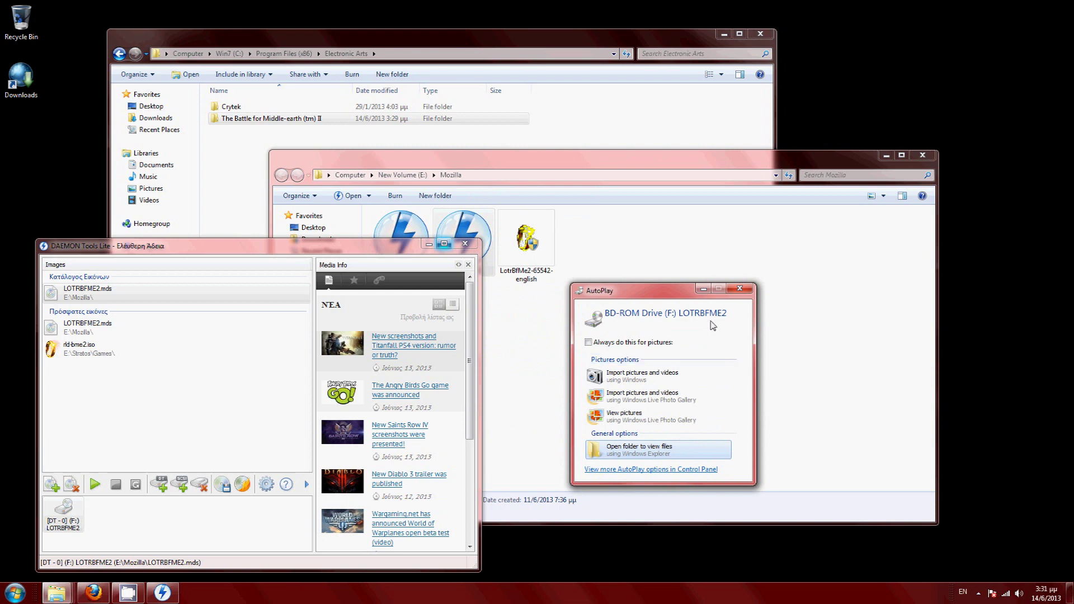
{"action": "left_click", "coordinate": [739, 288]}
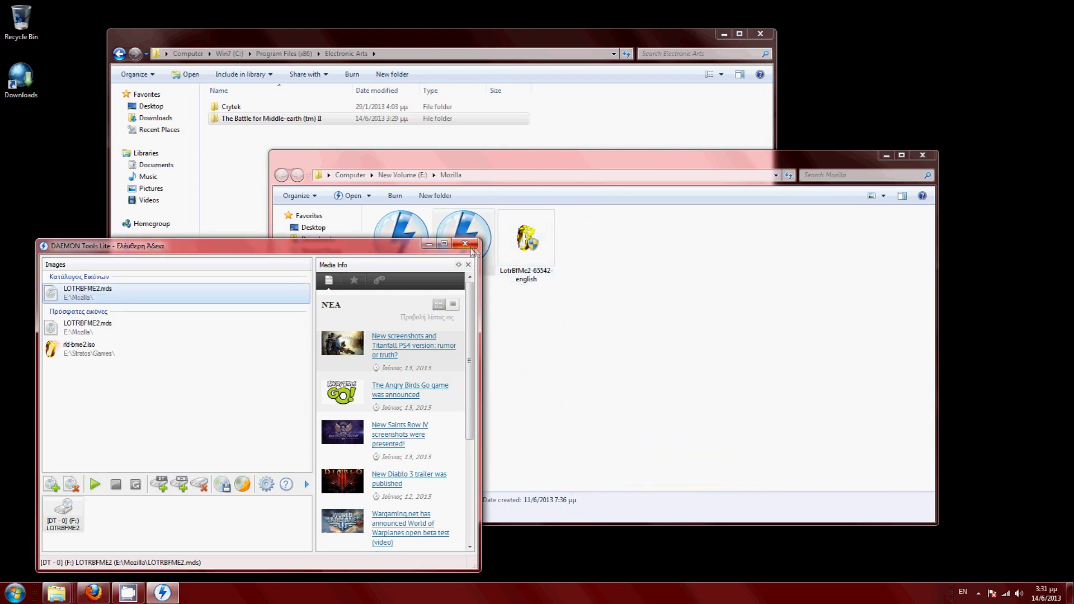
{"action": "left_click", "coordinate": [467, 245]}
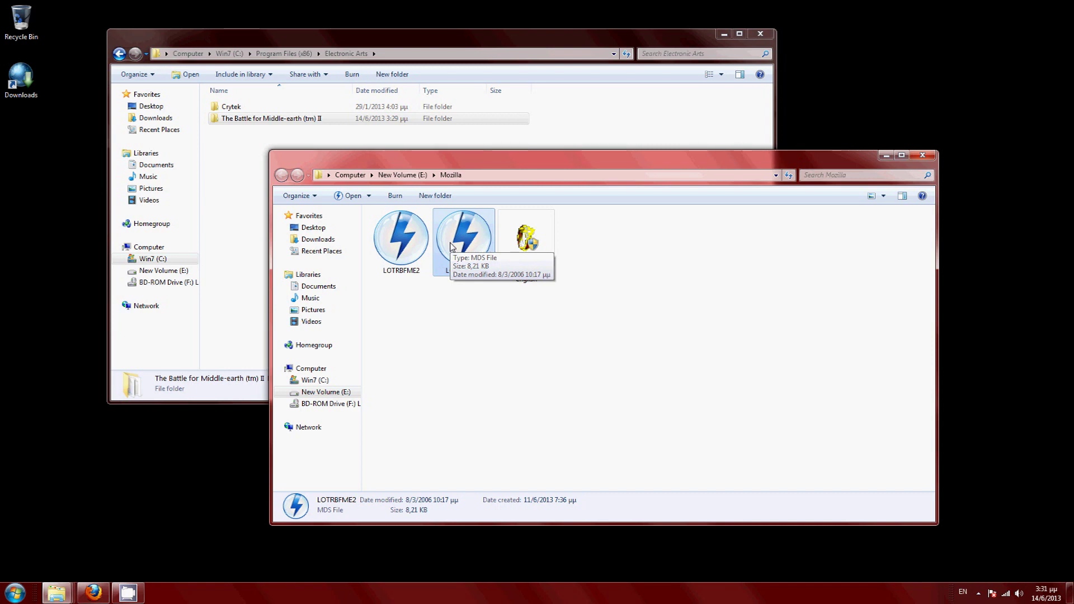
Select the two LOTRBFME2 image files in the Mozilla folder and close that folder window
{"action": "left_click_drag", "start_coordinate": [465, 332], "coordinate": [416, 245]}
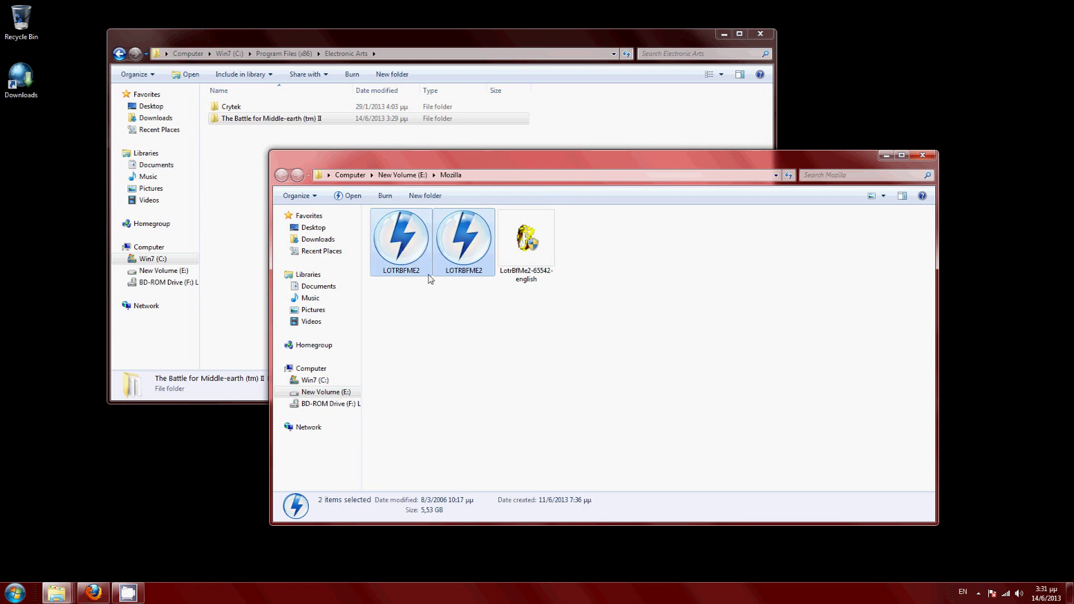
{"action": "left_click", "coordinate": [468, 313]}
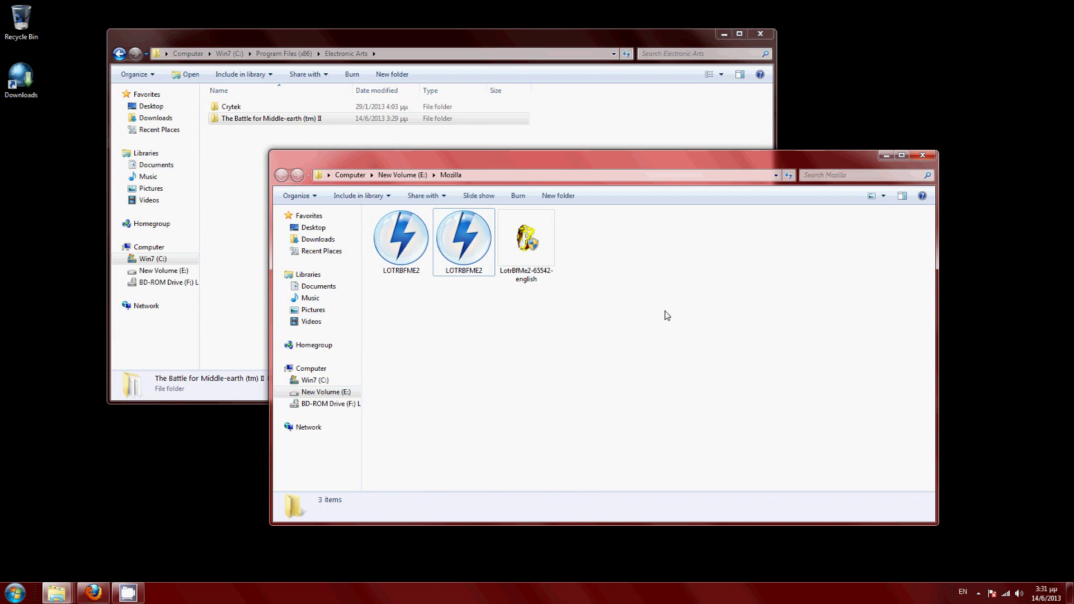
{"action": "left_click_drag", "start_coordinate": [454, 330], "coordinate": [414, 226]}
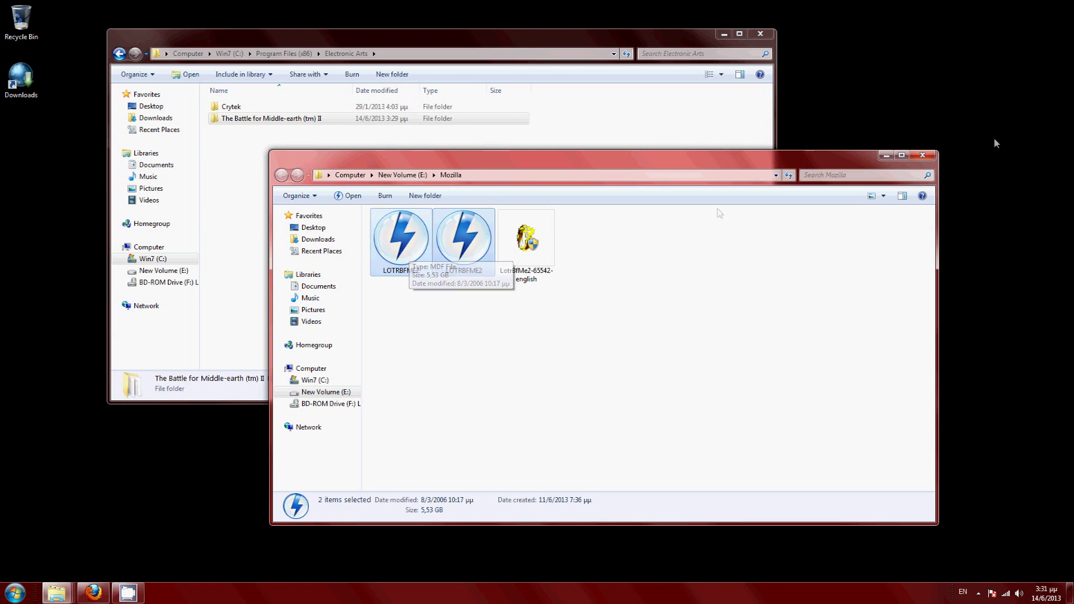
{"action": "left_click", "coordinate": [922, 155]}
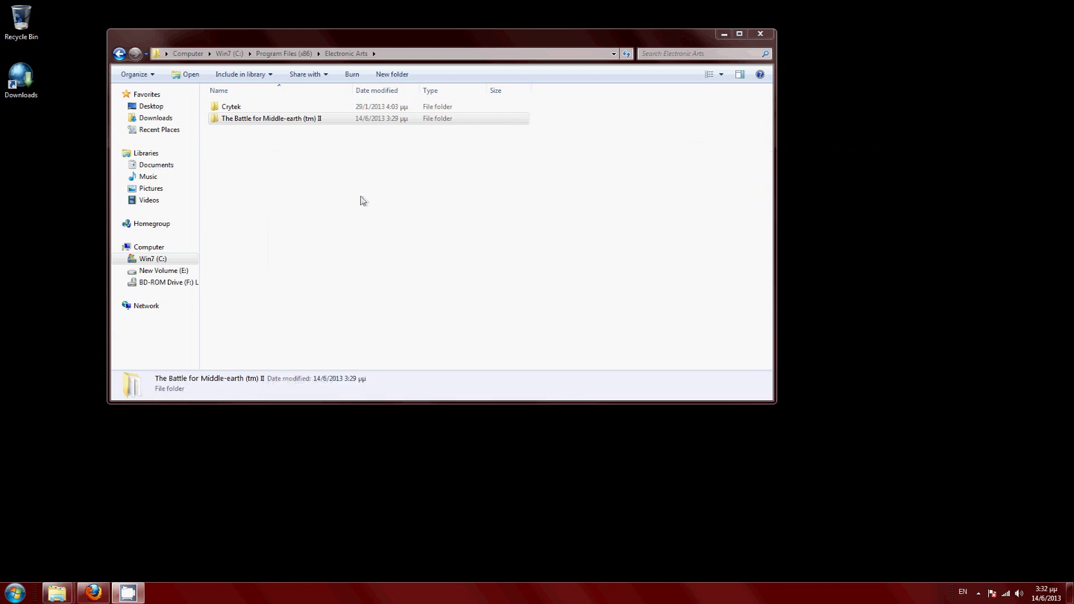
Open the game folder "The Battle for Middle-earth (tm) II" in Electronic Arts and run the lotrbfme2 application
{"action": "left_click", "coordinate": [362, 200]}
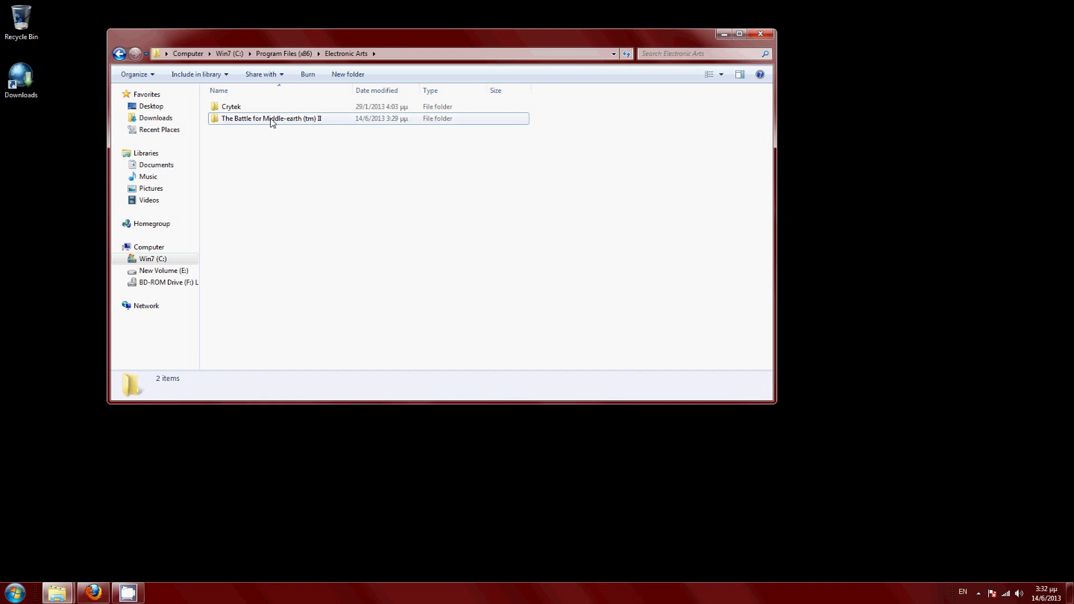
{"action": "mouse_move", "coordinate": [272, 123]}
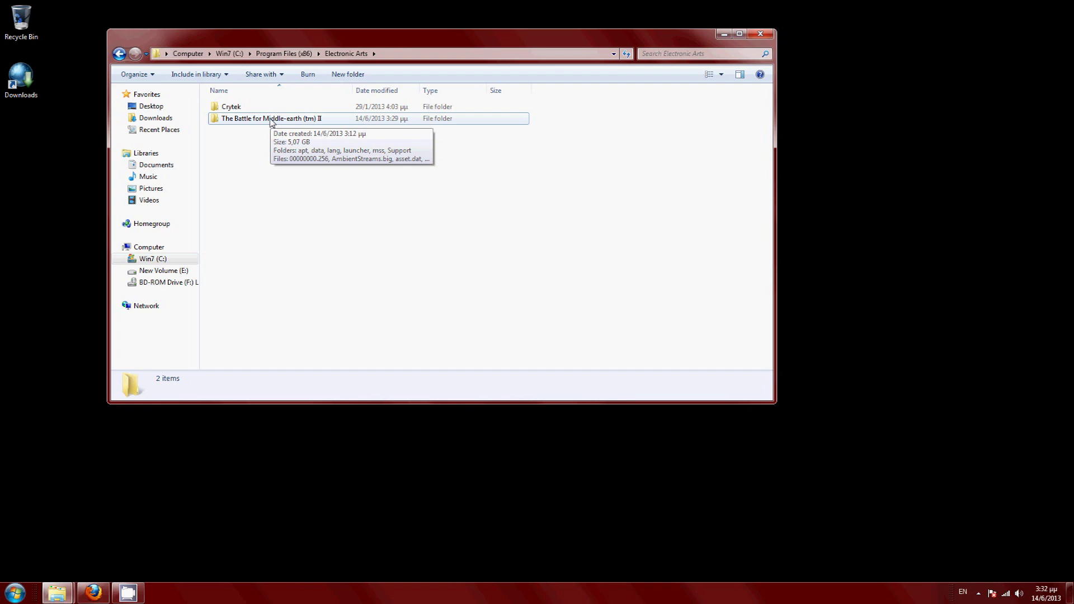
{"action": "double_click", "coordinate": [272, 119]}
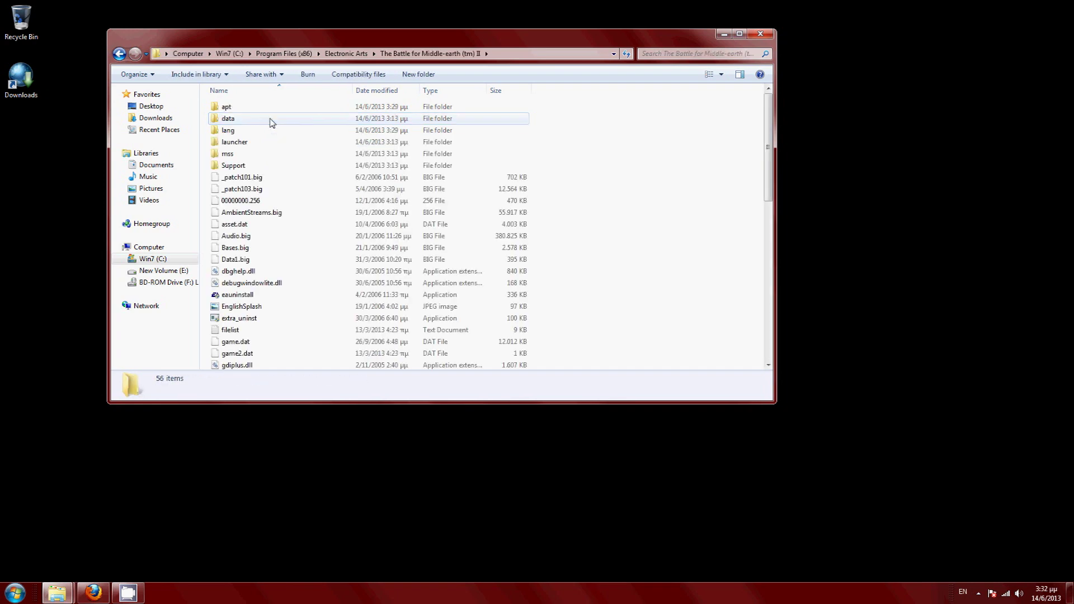
{"action": "scroll", "coordinate": [277, 235], "scroll_direction": "down", "scroll_amount": 5}
{"action": "left_click", "coordinate": [243, 248]}
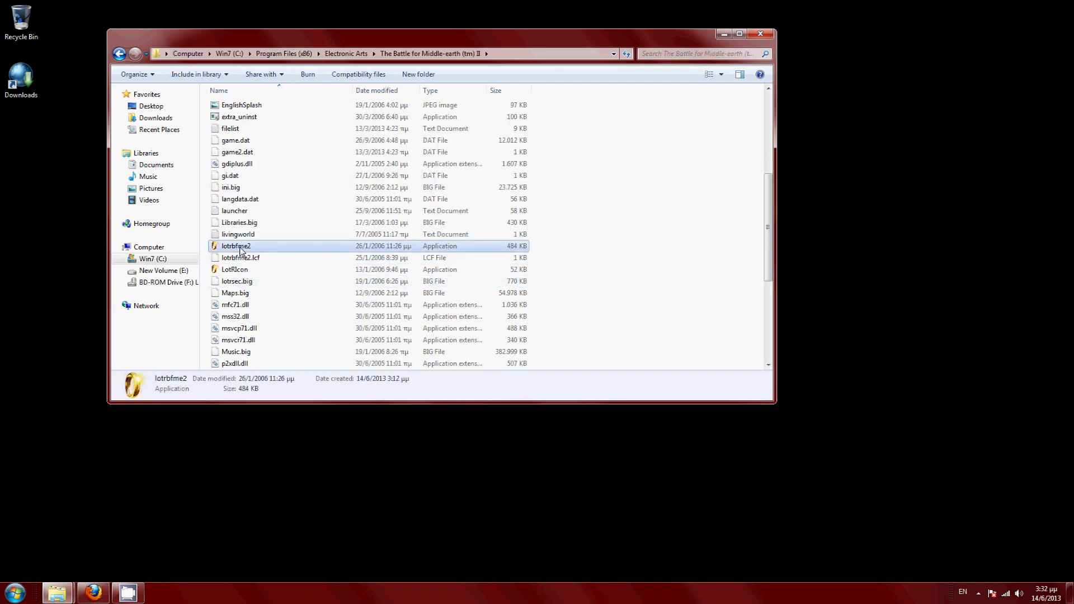
{"action": "key", "text": "Return"}
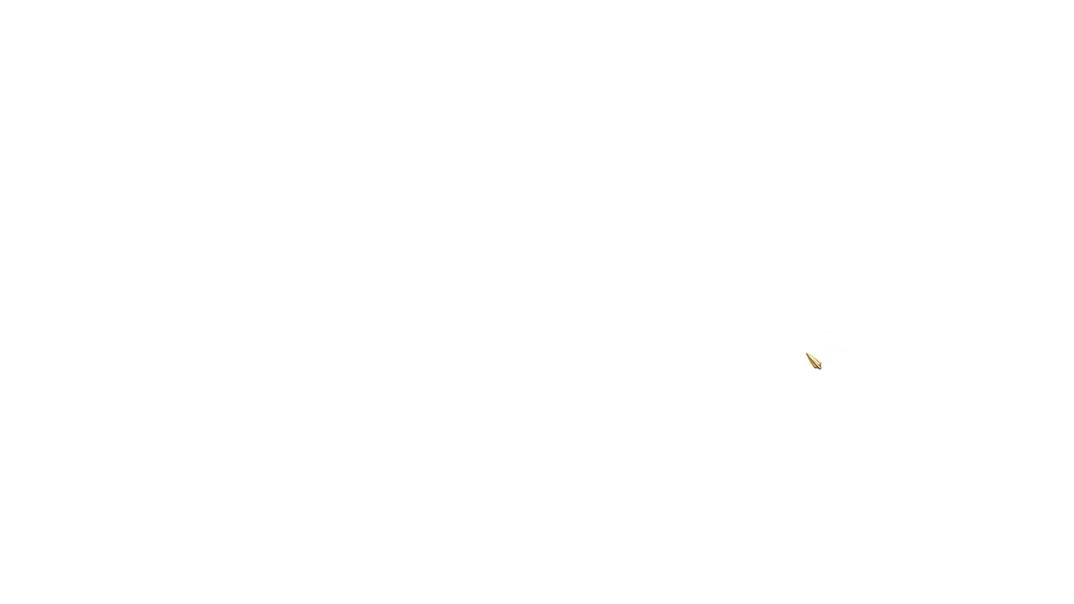
Open the game's settings from its options, quit the game and return to the Electronic Arts folder
{"action": "left_click", "coordinate": [681, 558]}
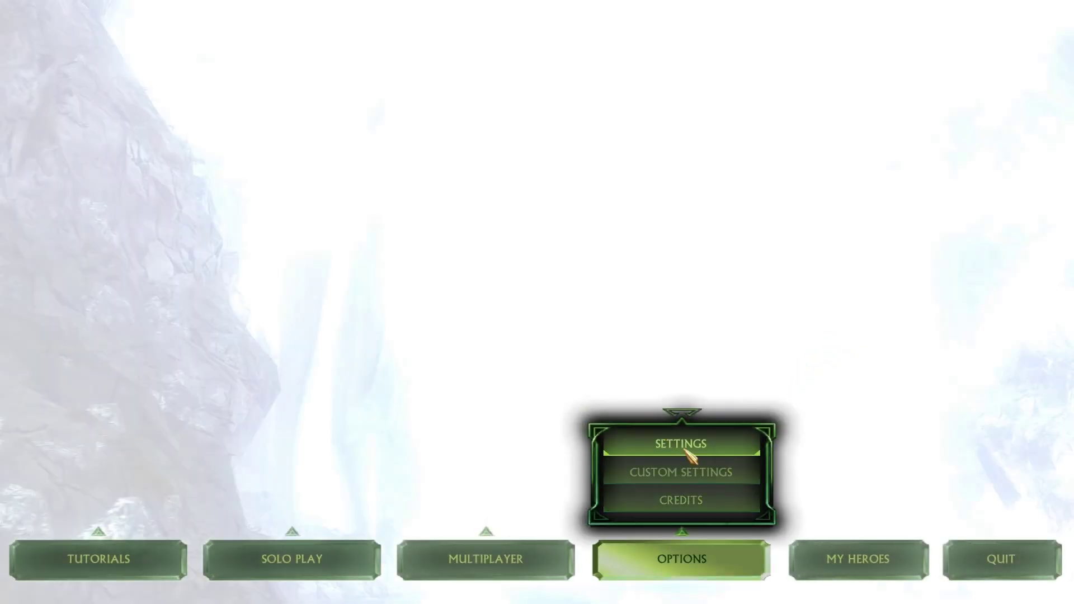
{"action": "left_click", "coordinate": [688, 445]}
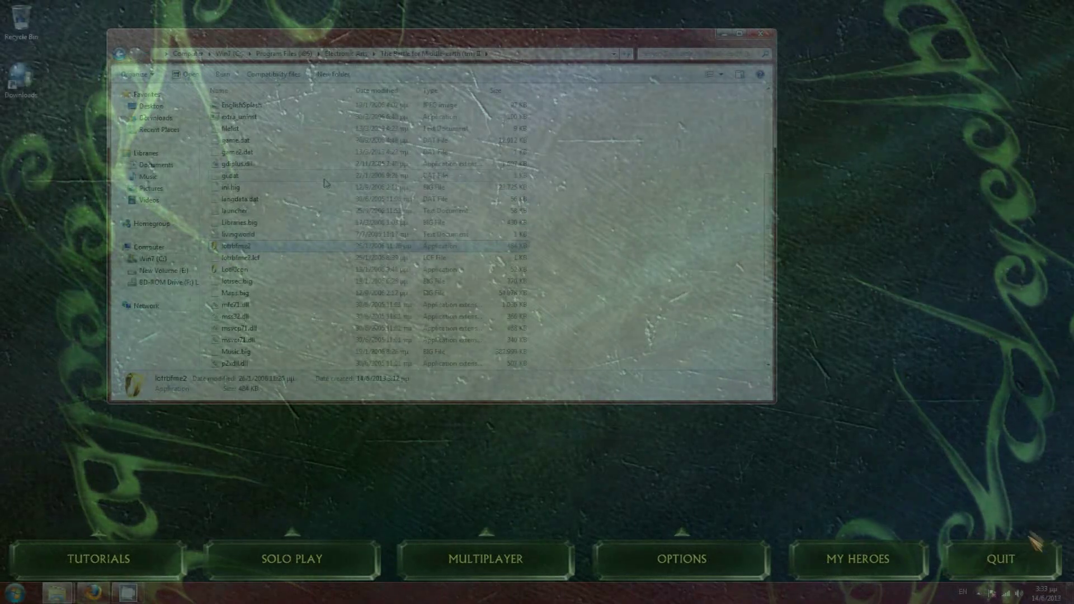
{"action": "key", "text": "BackSpace"}
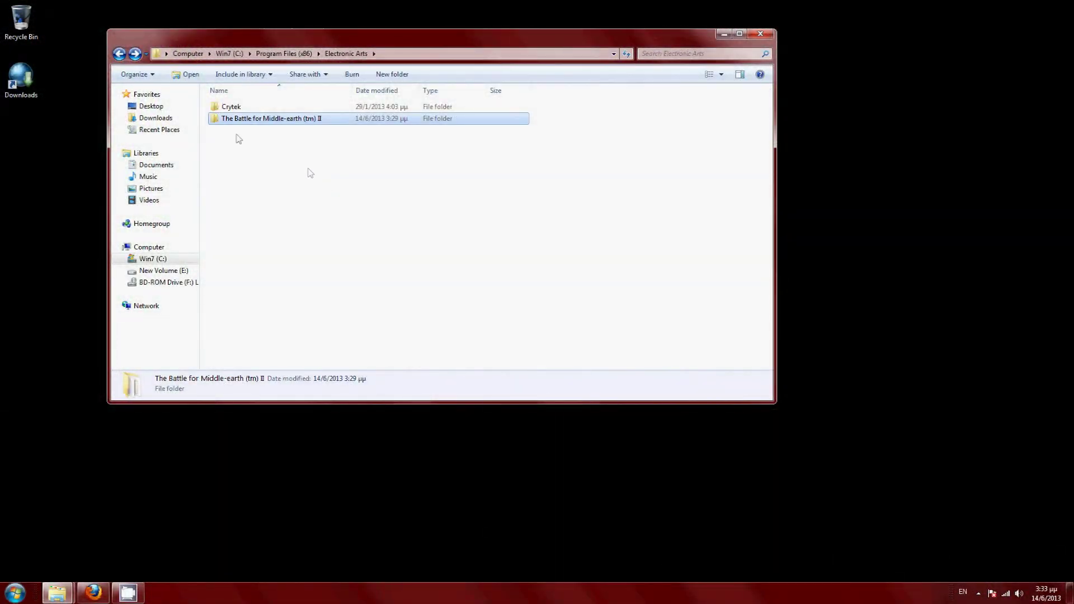
Copy the game folder from Electronic Arts and open the lotr folder's 1.06 subfolder as the place for its backup
{"action": "mouse_move", "coordinate": [241, 122]}
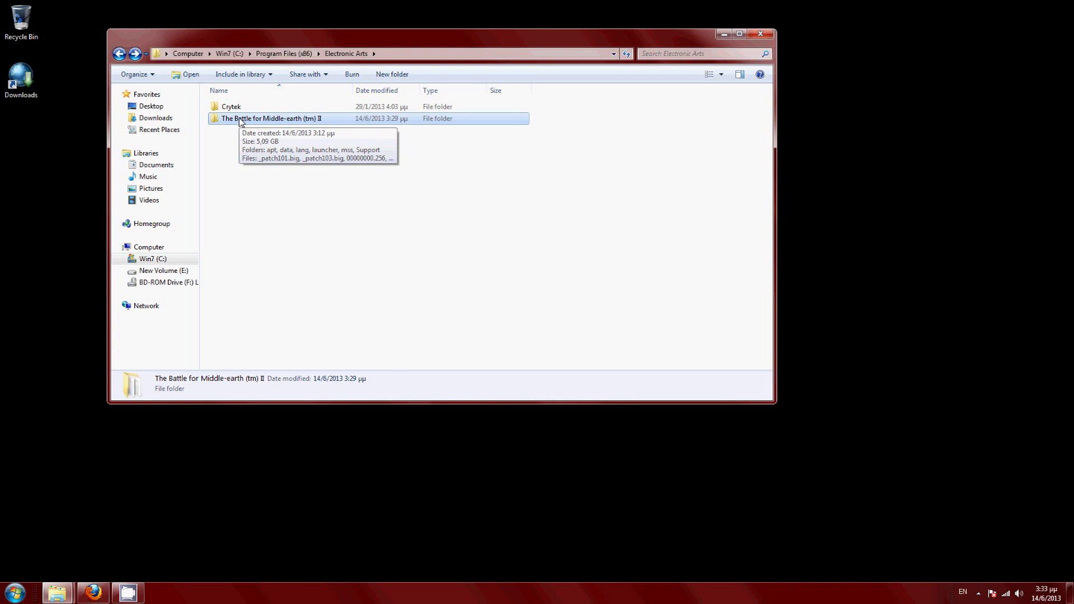
{"action": "right_click", "coordinate": [241, 121]}
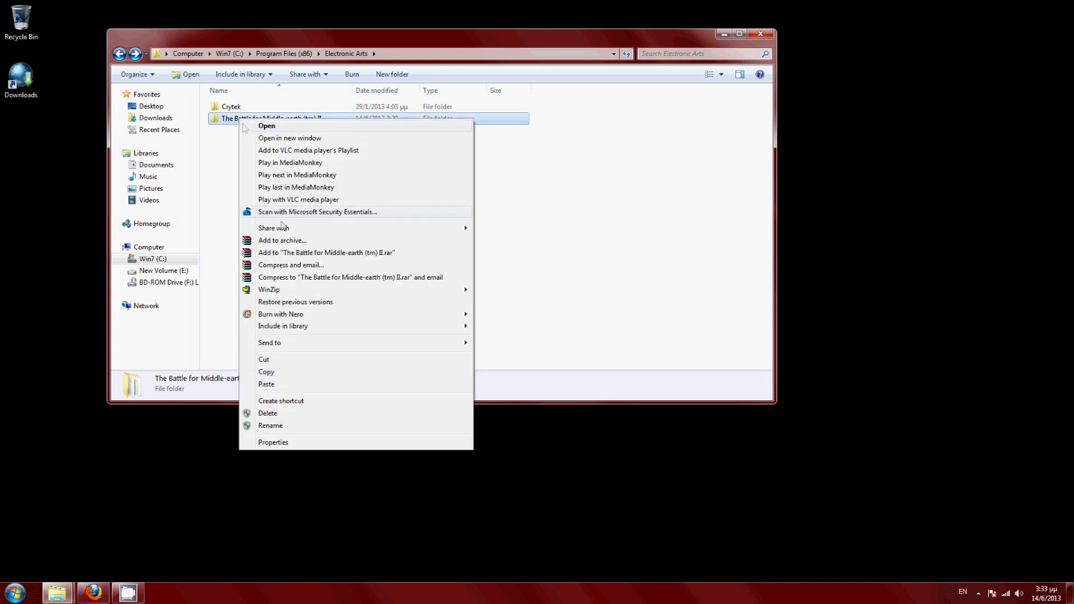
{"action": "left_click", "coordinate": [283, 375]}
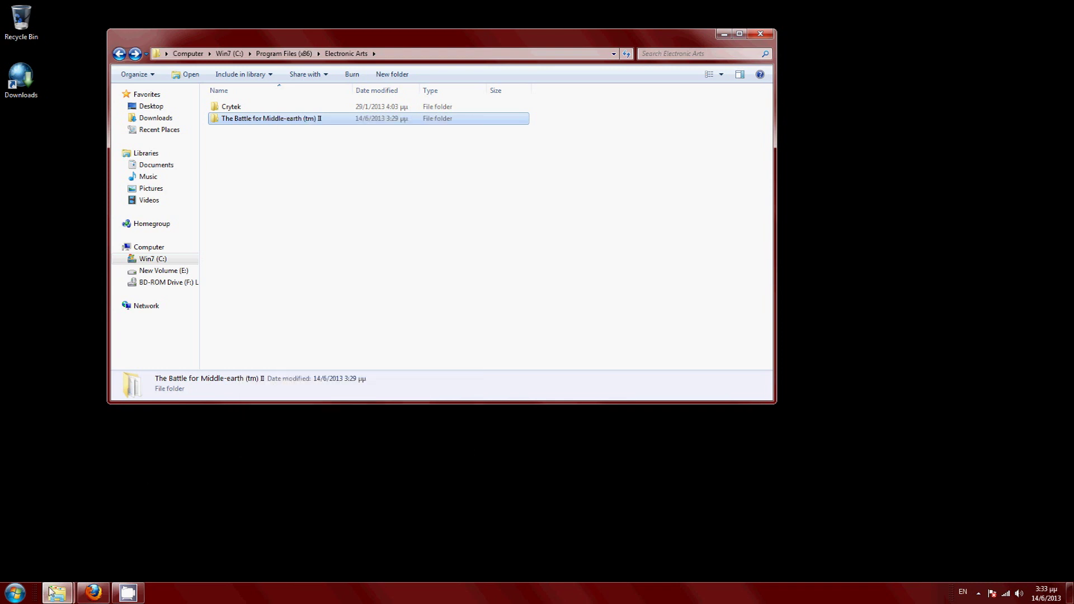
{"action": "mouse_move", "coordinate": [56, 592]}
{"action": "left_click", "coordinate": [229, 536]}
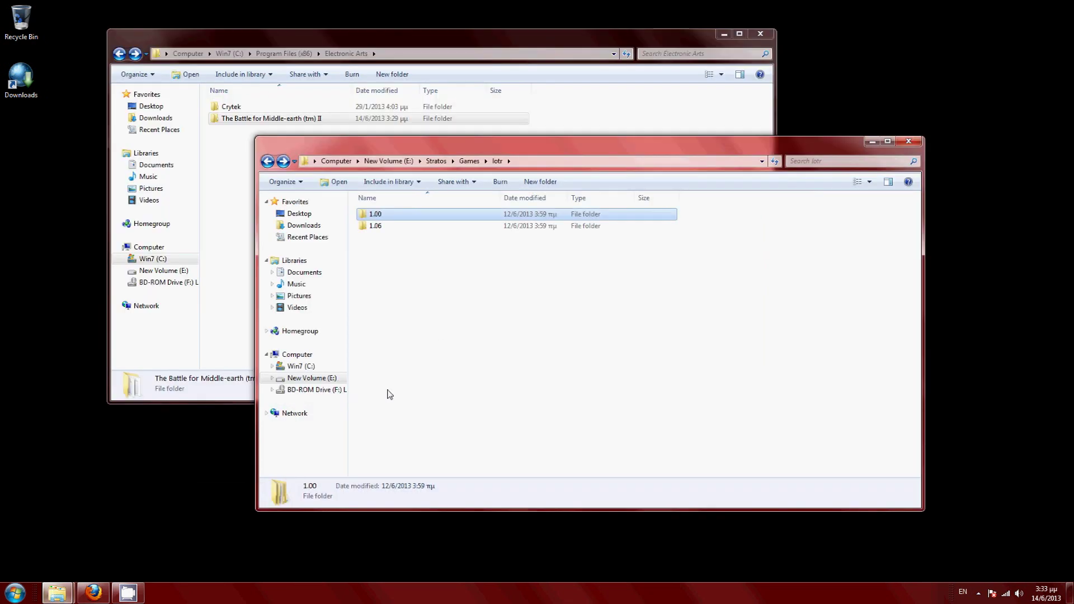
{"action": "left_click", "coordinate": [385, 230]}
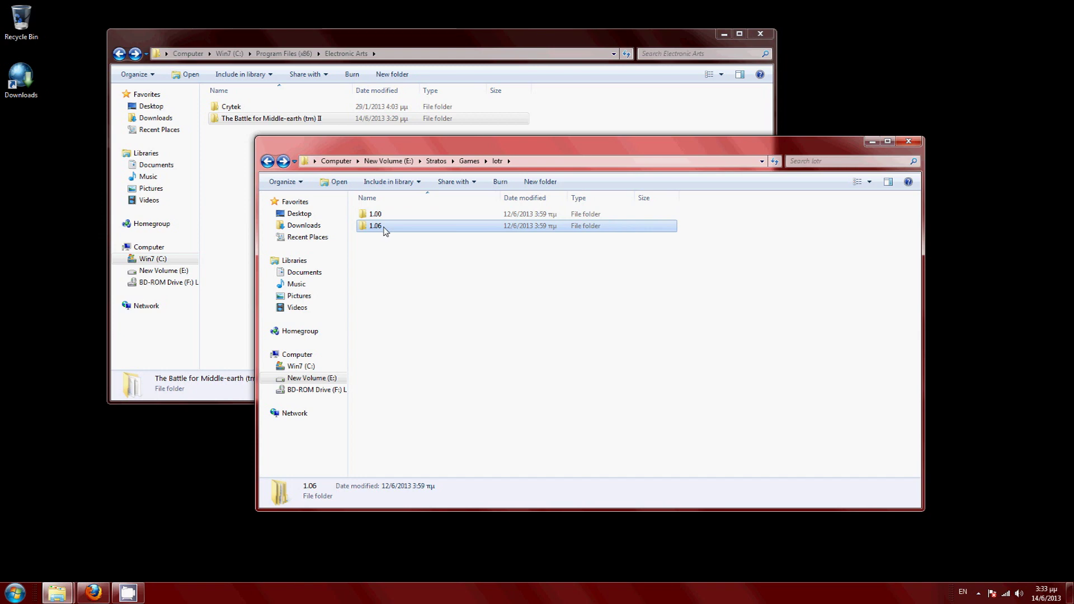
{"action": "double_click", "coordinate": [385, 229]}
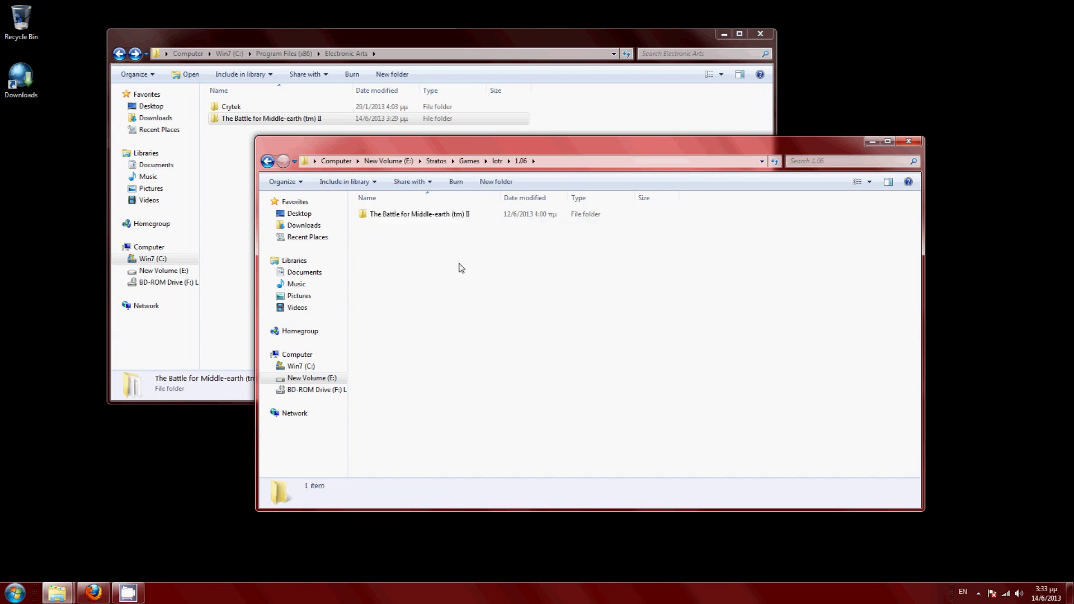
{"action": "right_click", "coordinate": [447, 252]}
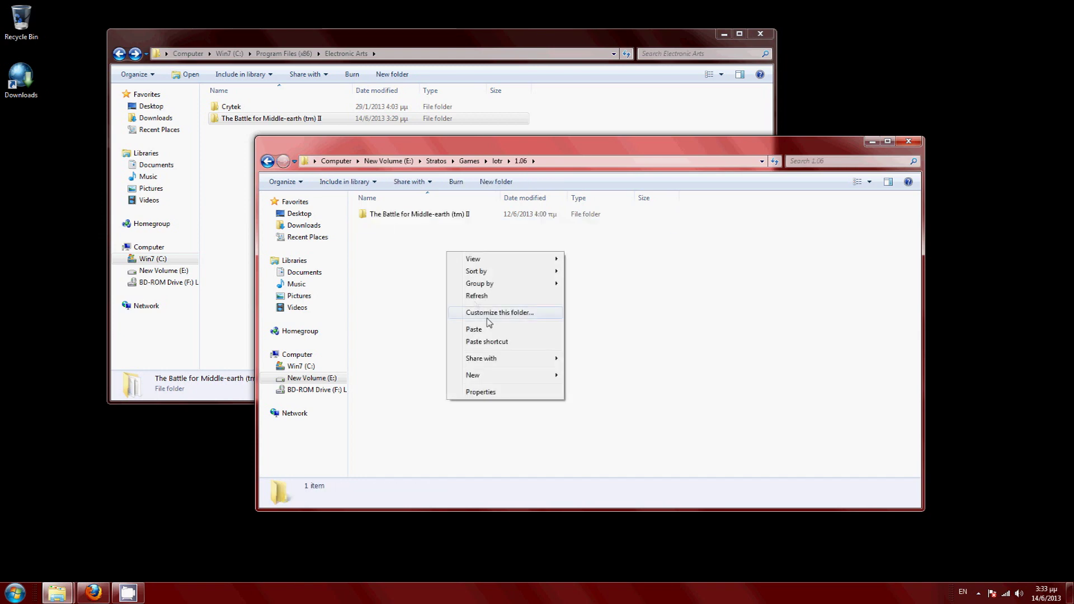
{"action": "left_click", "coordinate": [413, 280]}
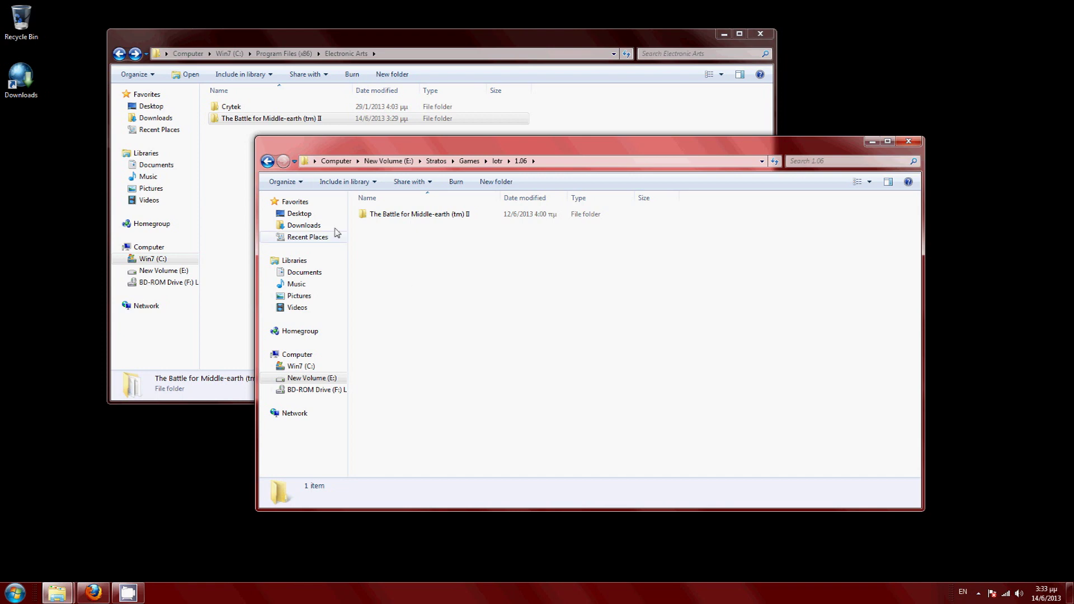
{"action": "left_click", "coordinate": [268, 161]}
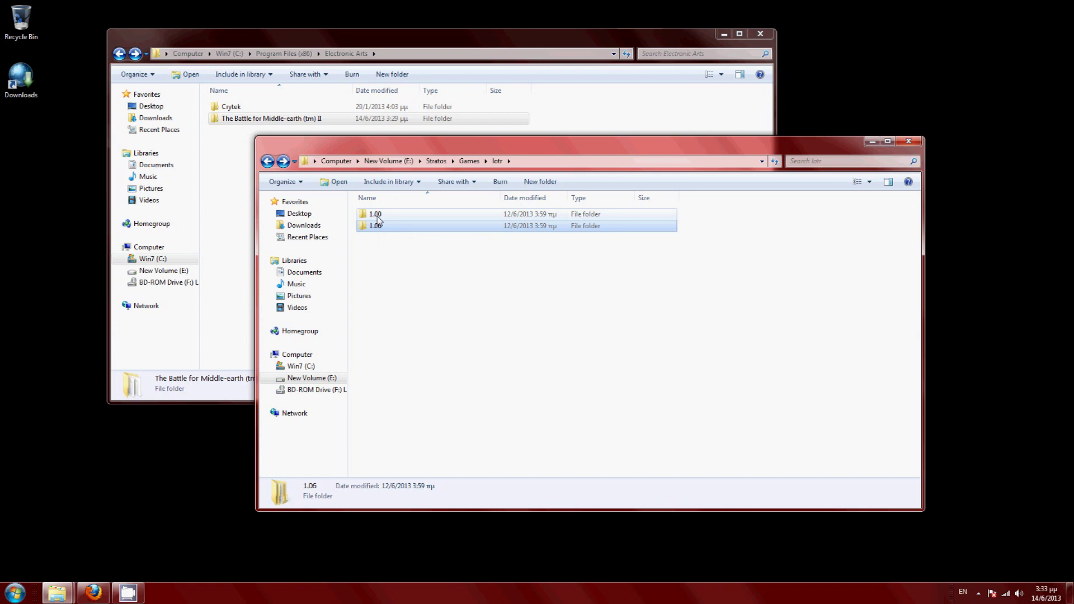
Move the lotr window clear of the Electronic Arts window and delete The Battle for Middle-earth (tm) II from Electronic Arts
{"action": "mouse_move", "coordinate": [377, 218]}
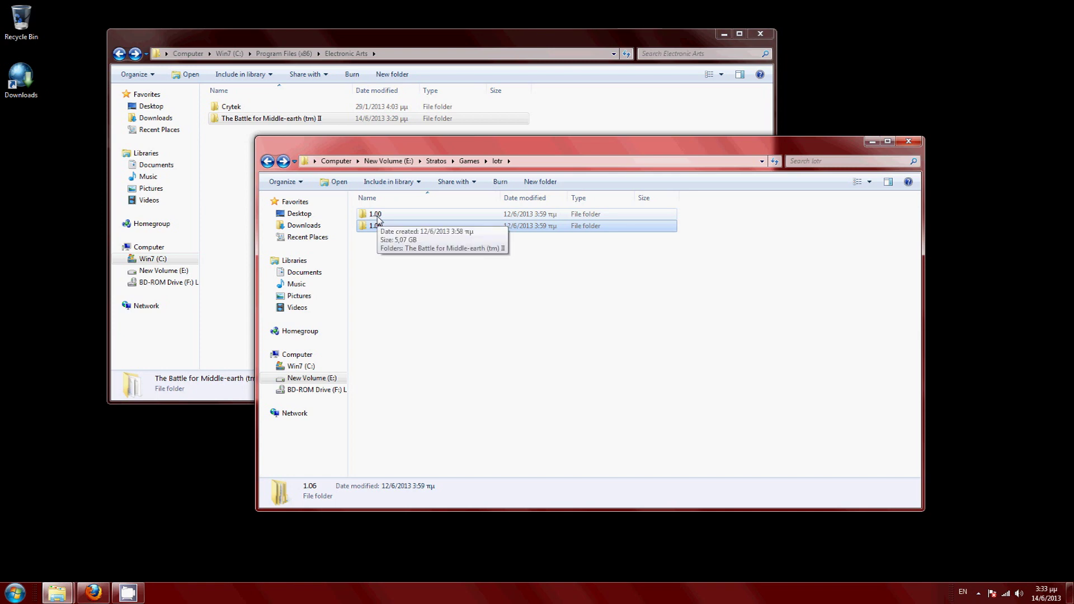
{"action": "left_click_drag", "start_coordinate": [395, 147], "coordinate": [529, 182]}
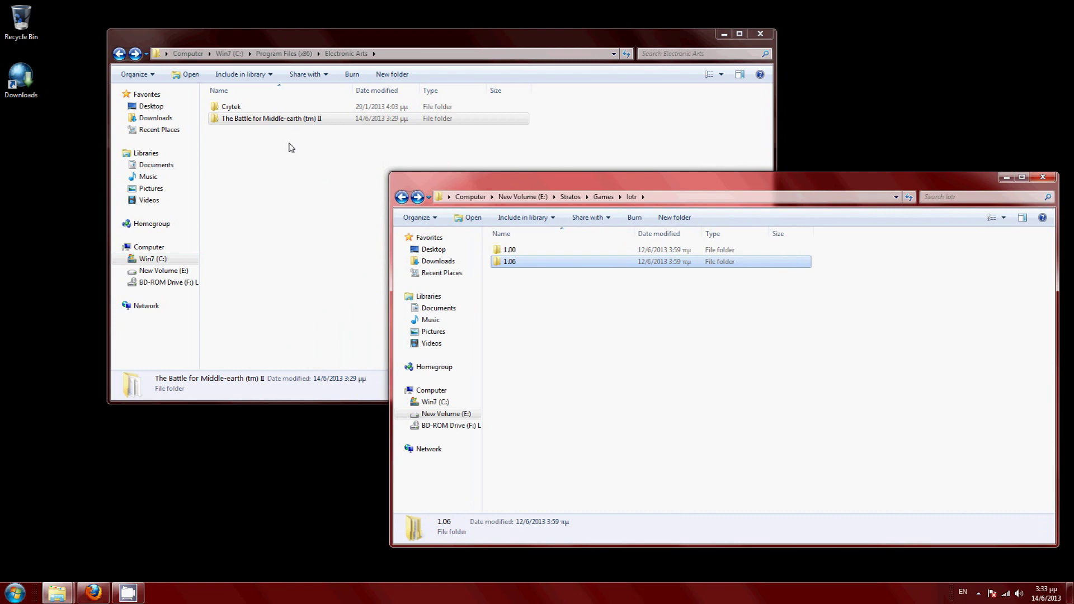
{"action": "left_click", "coordinate": [290, 147]}
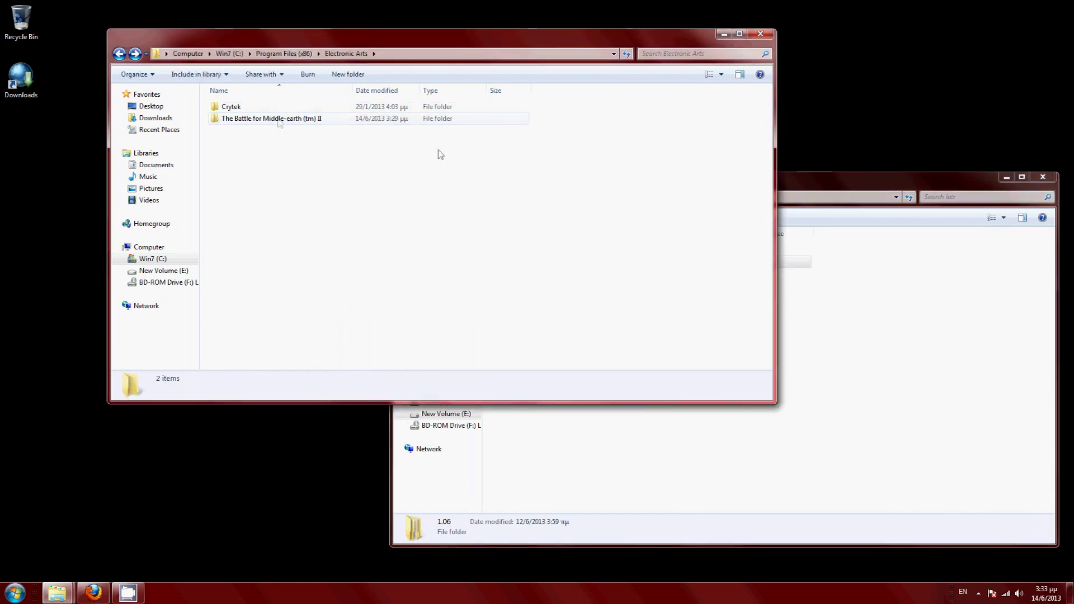
{"action": "left_click", "coordinate": [912, 311]}
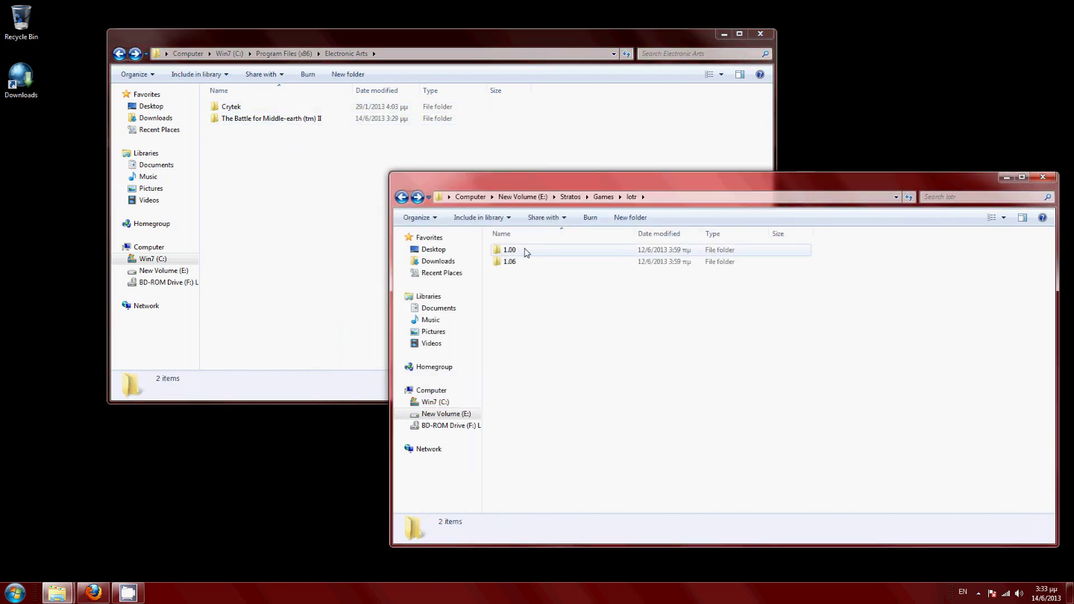
{"action": "left_click", "coordinate": [288, 149]}
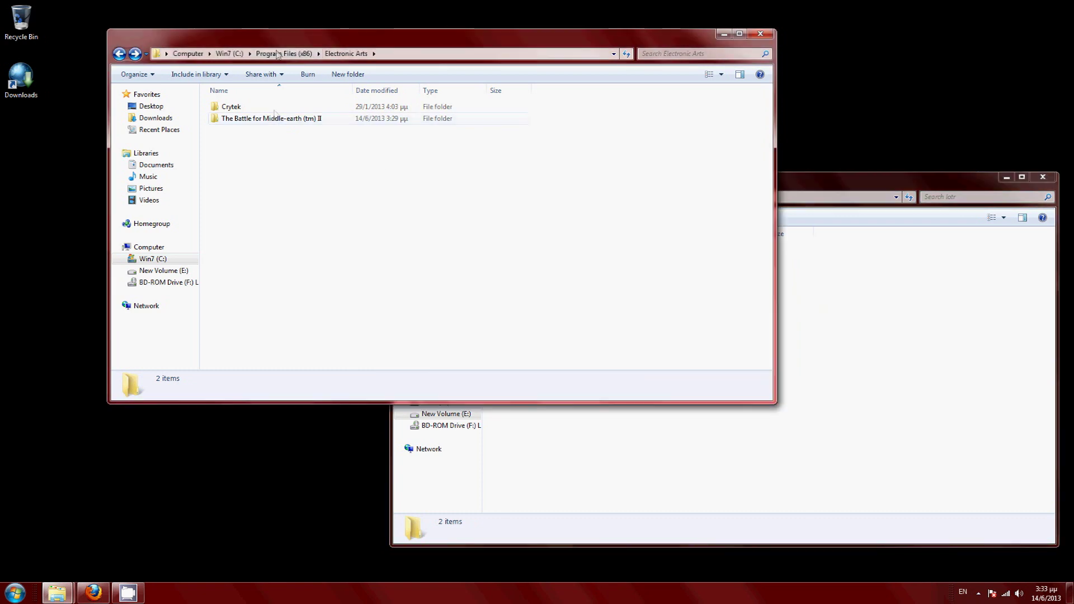
{"action": "left_click", "coordinate": [275, 122]}
{"action": "right_click", "coordinate": [273, 120]}
{"action": "left_click", "coordinate": [325, 415]}
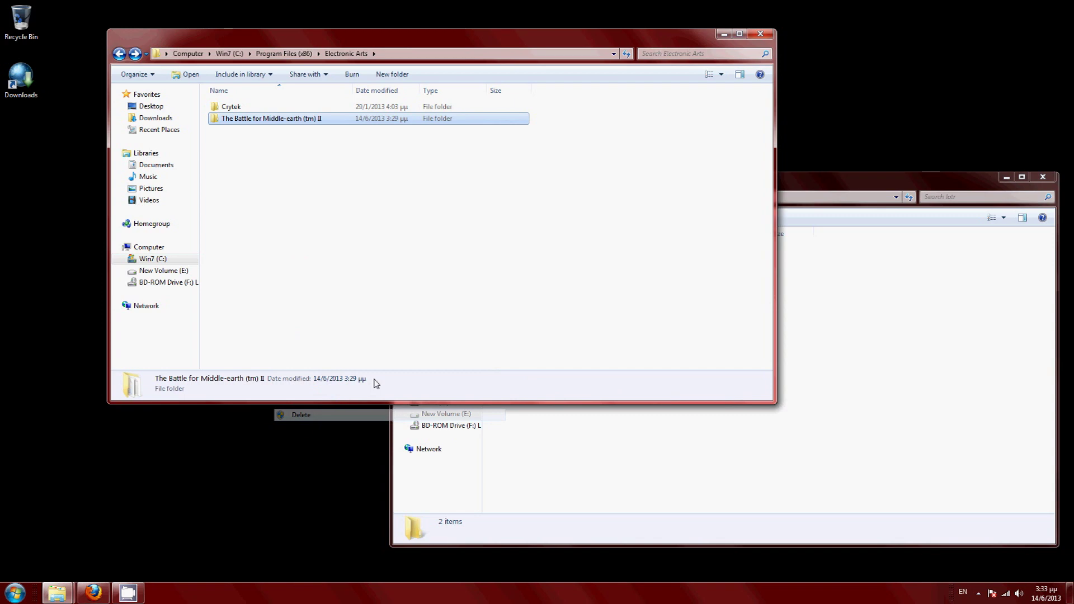
Copy The Battle for Middle-earth (tm) II from the lotr backup folder 1.00 into Electronic Arts
{"action": "left_click", "coordinate": [831, 342]}
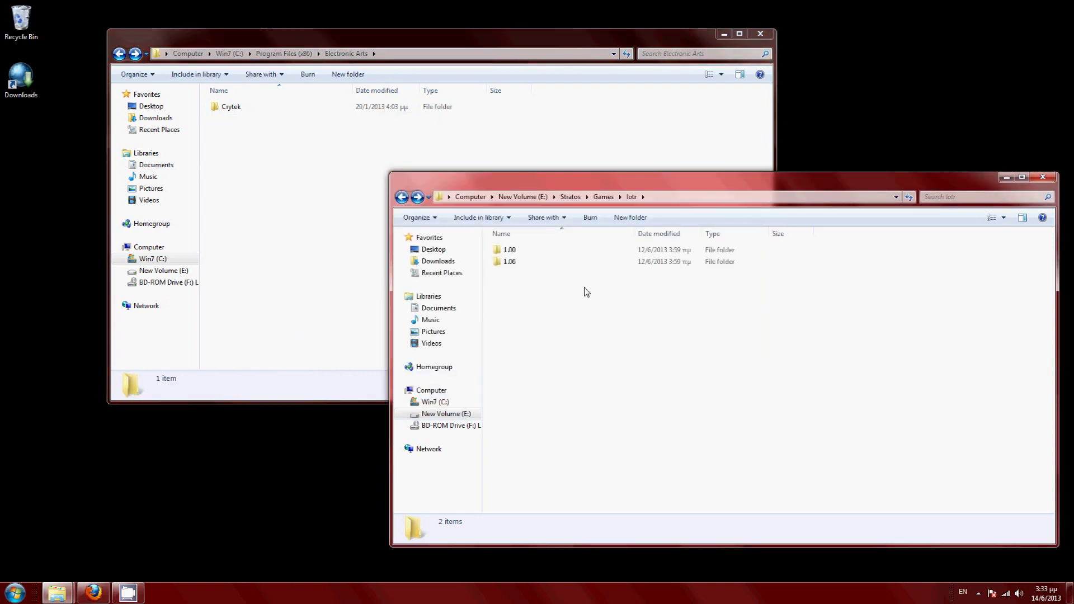
{"action": "double_click", "coordinate": [512, 250]}
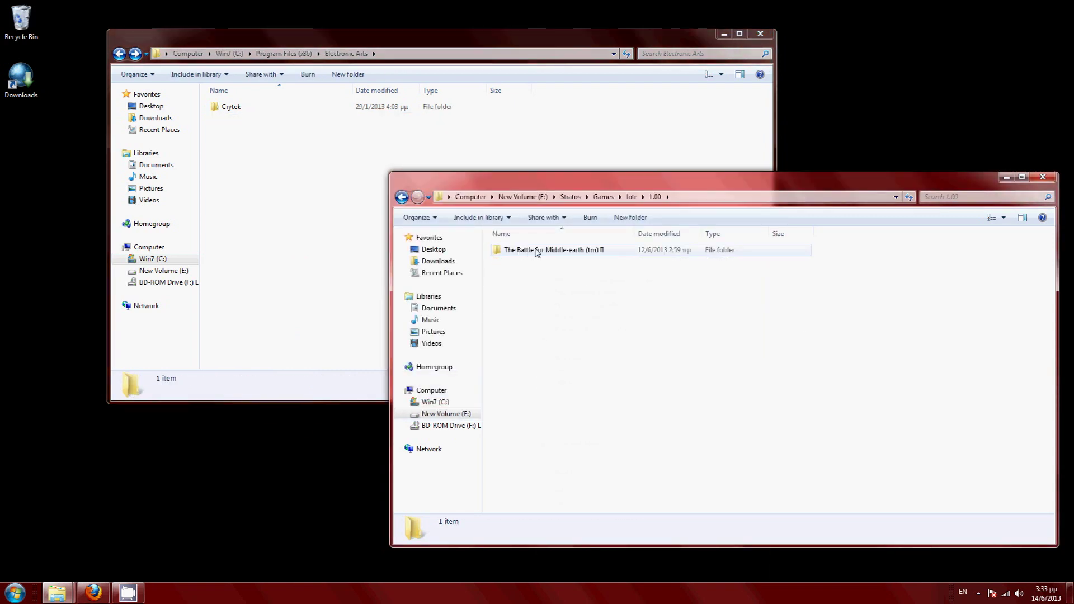
{"action": "right_click", "coordinate": [536, 251]}
{"action": "left_click", "coordinate": [587, 497]}
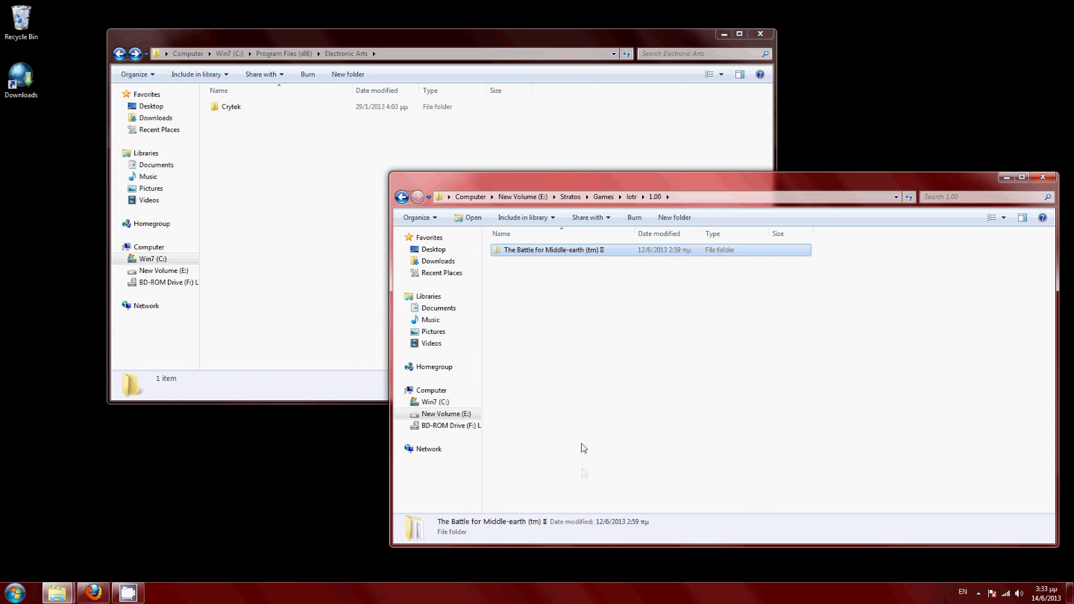
{"action": "right_click", "coordinate": [557, 251]}
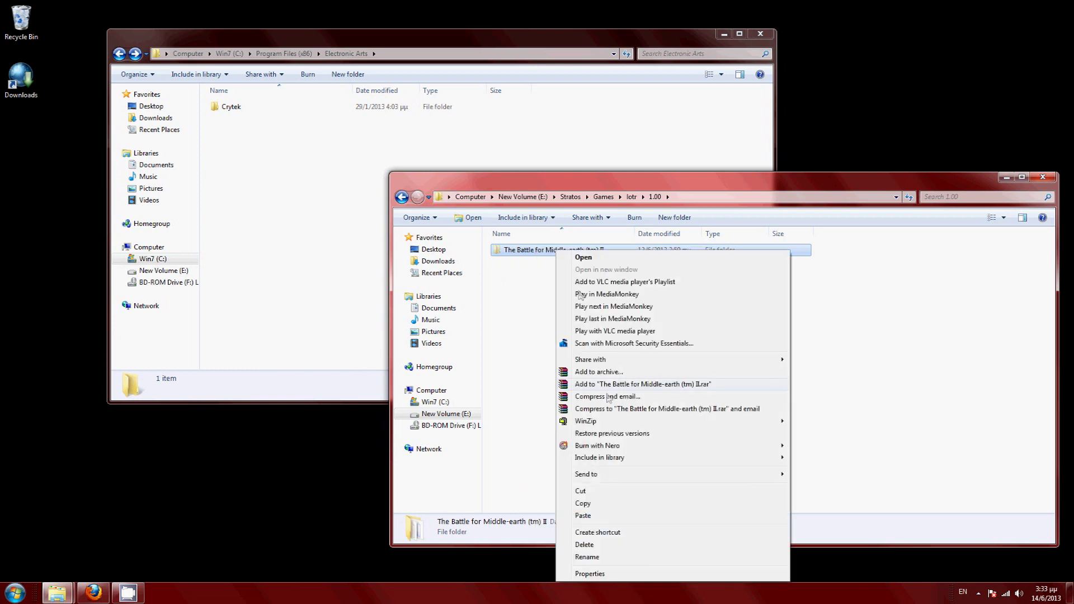
{"action": "left_click", "coordinate": [594, 504]}
{"action": "right_click", "coordinate": [252, 129]}
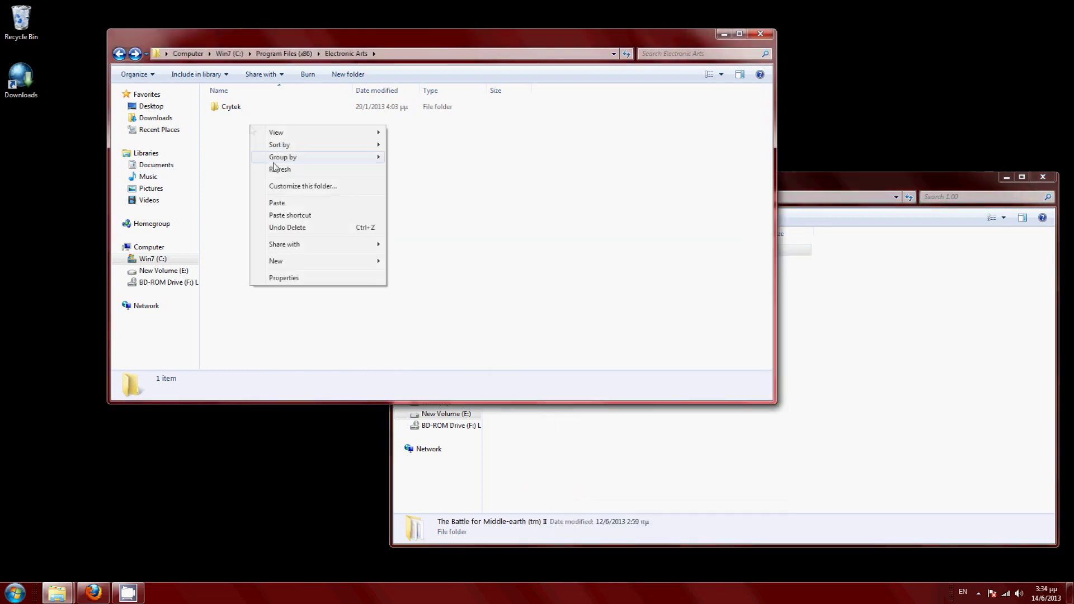
{"action": "left_click", "coordinate": [279, 203]}
{"action": "left_click", "coordinate": [510, 344]}
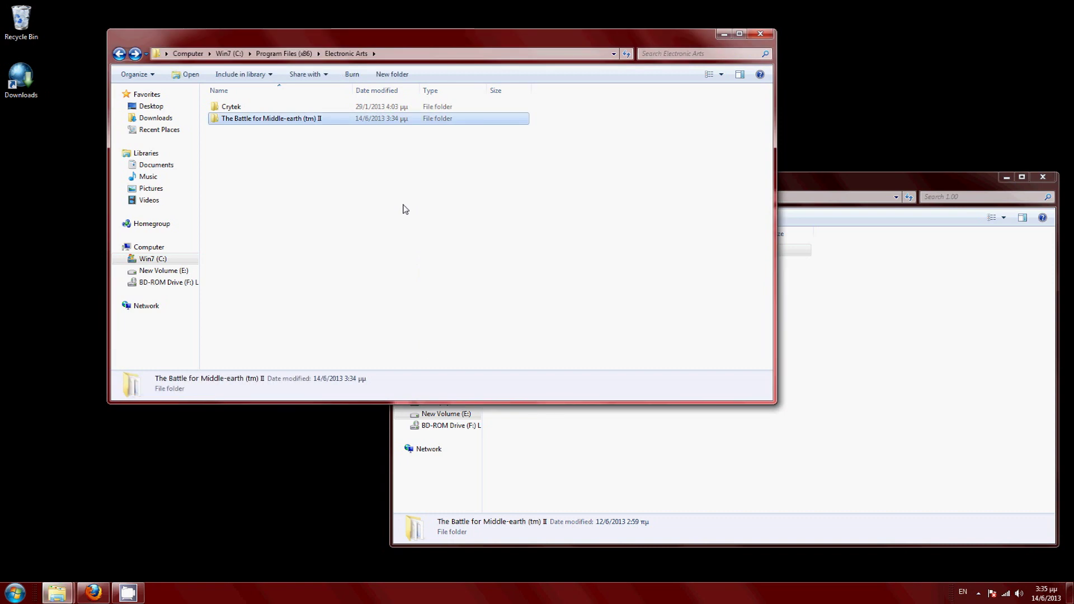
Switch to Firefox, view the "How to play LotR BFME 2 online without disc-tutorial" video in its own window and minimize it
{"action": "left_click", "coordinate": [94, 594]}
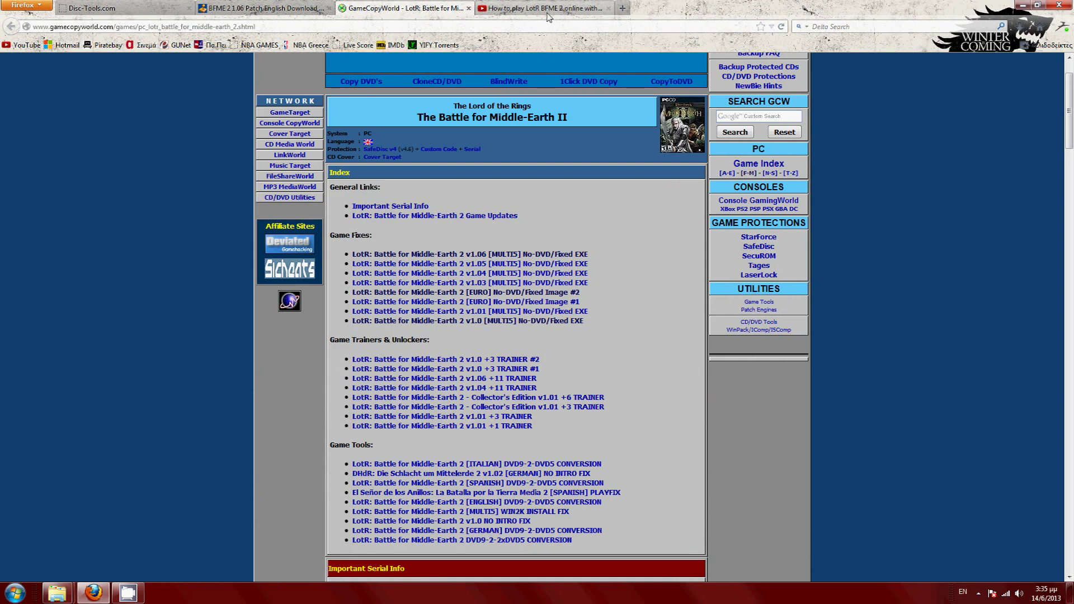
{"action": "left_click", "coordinate": [547, 9]}
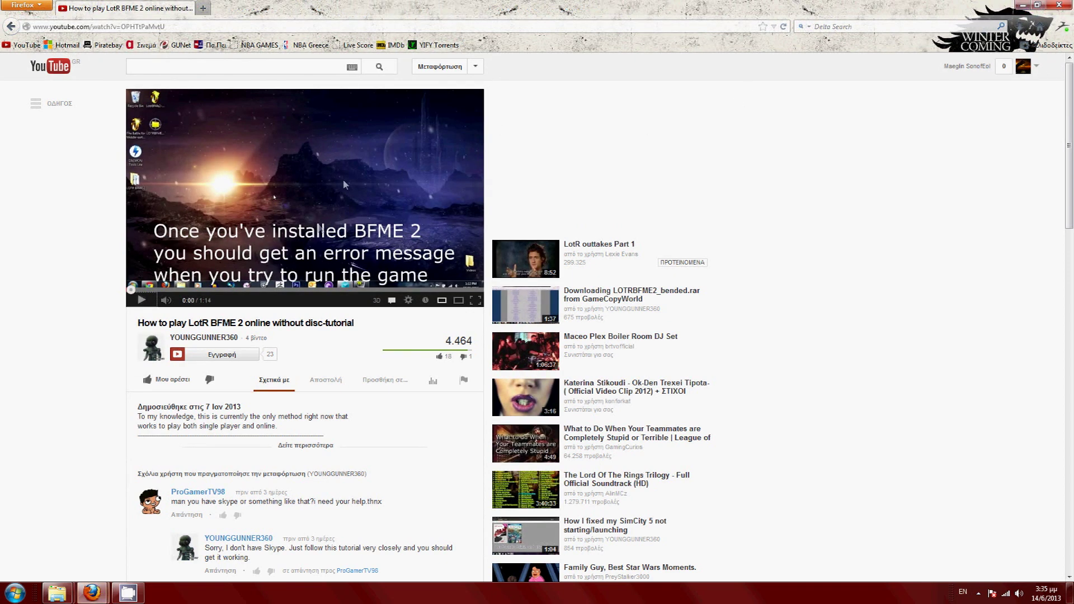
{"action": "left_click", "coordinate": [1024, 7]}
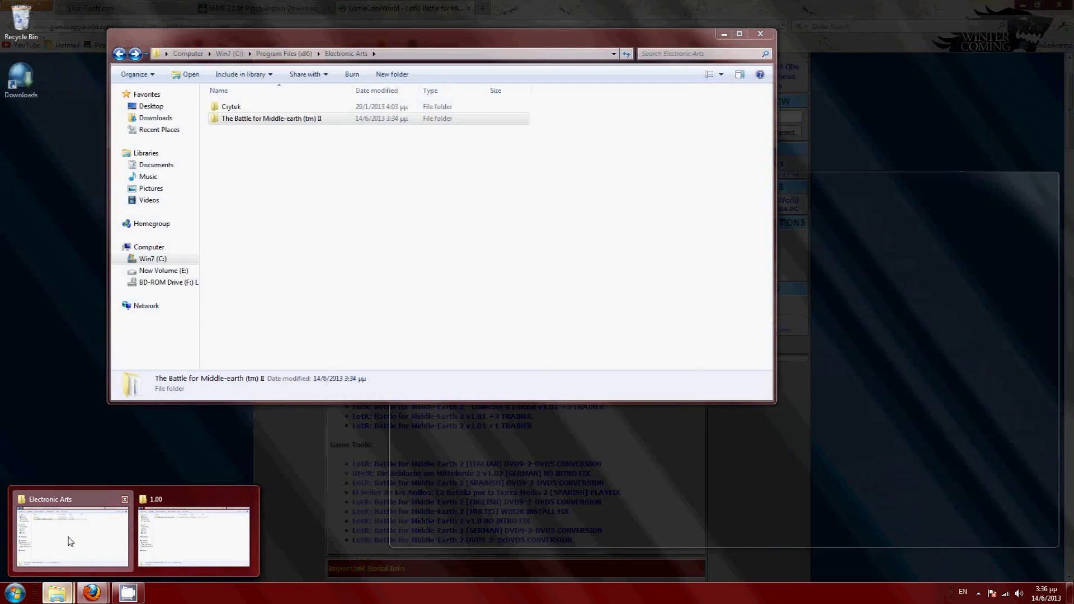
Open the restored The Battle for Middle-earth (tm) II folder in Electronic Arts and run the lotrbfme2 application
{"action": "left_click", "coordinate": [69, 540]}
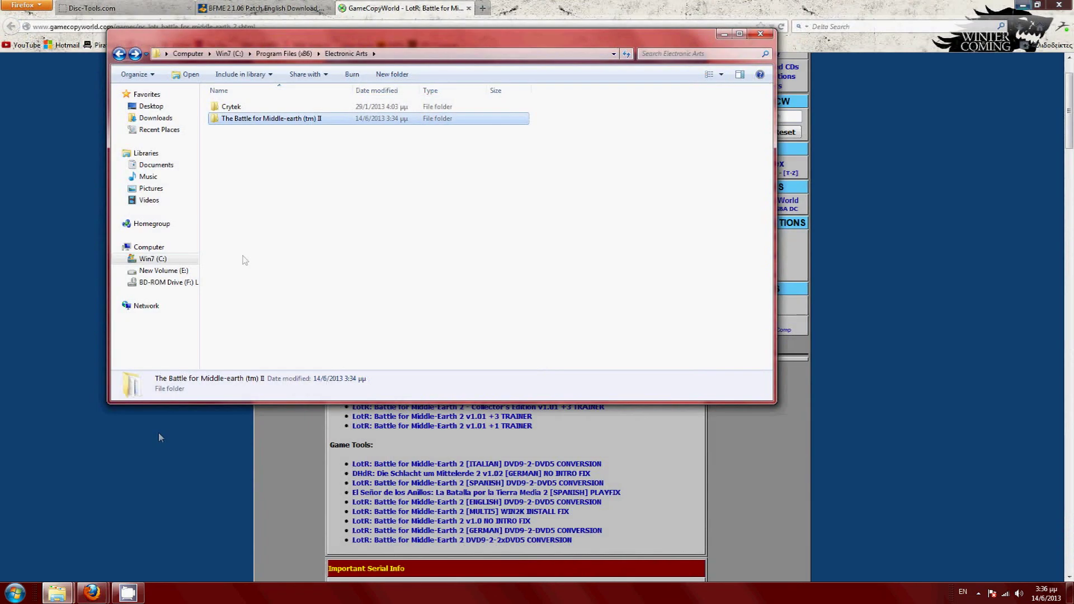
{"action": "double_click", "coordinate": [259, 119]}
{"action": "scroll", "coordinate": [260, 213], "scroll_direction": "down", "scroll_amount": 2}
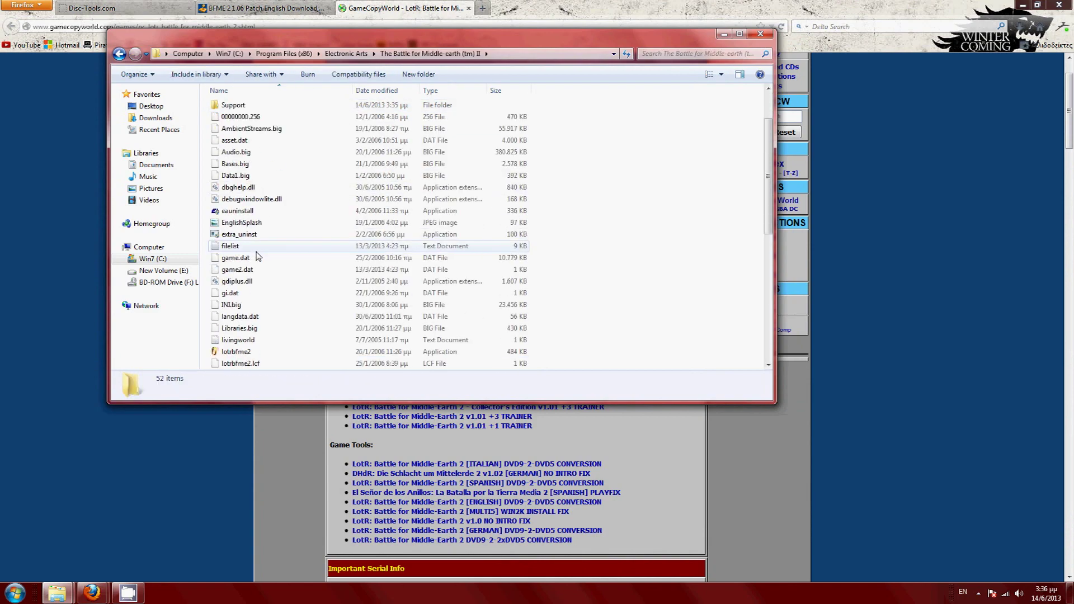
{"action": "left_click", "coordinate": [252, 352]}
{"action": "double_click", "coordinate": [253, 351]}
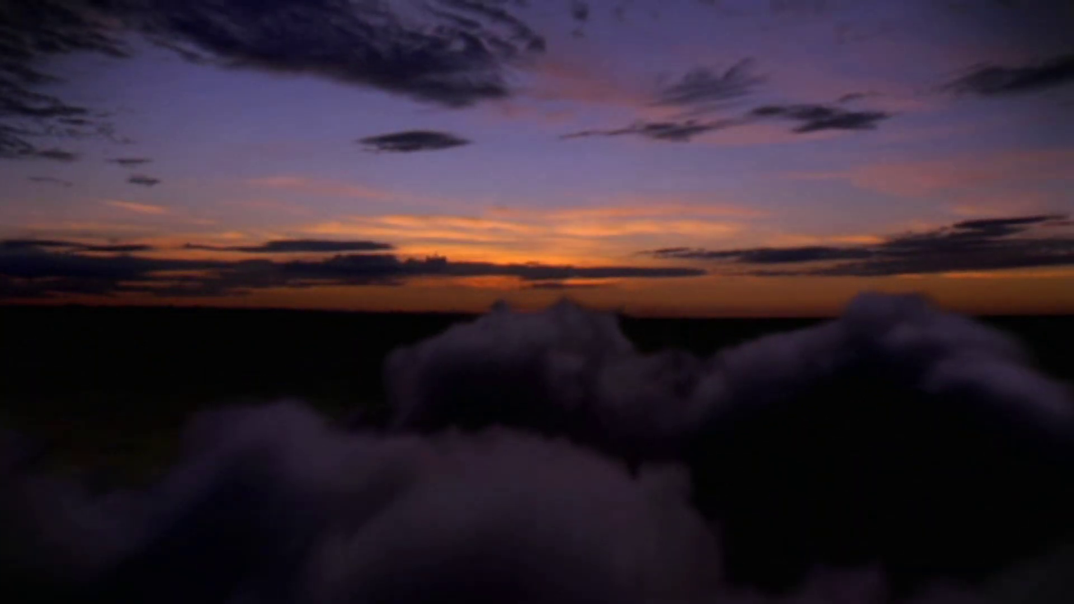
Skip the intro to check the version in the game's settings, and quit the game without changing anything
{"action": "key", "text": "Escape"}
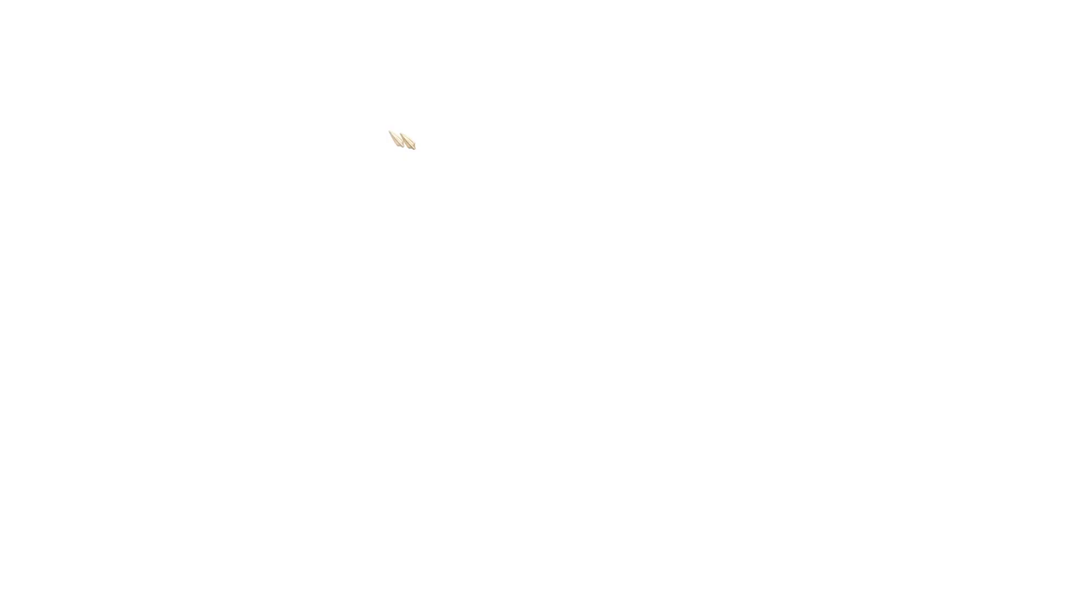
{"action": "left_click", "coordinate": [691, 559]}
{"action": "left_click", "coordinate": [679, 448]}
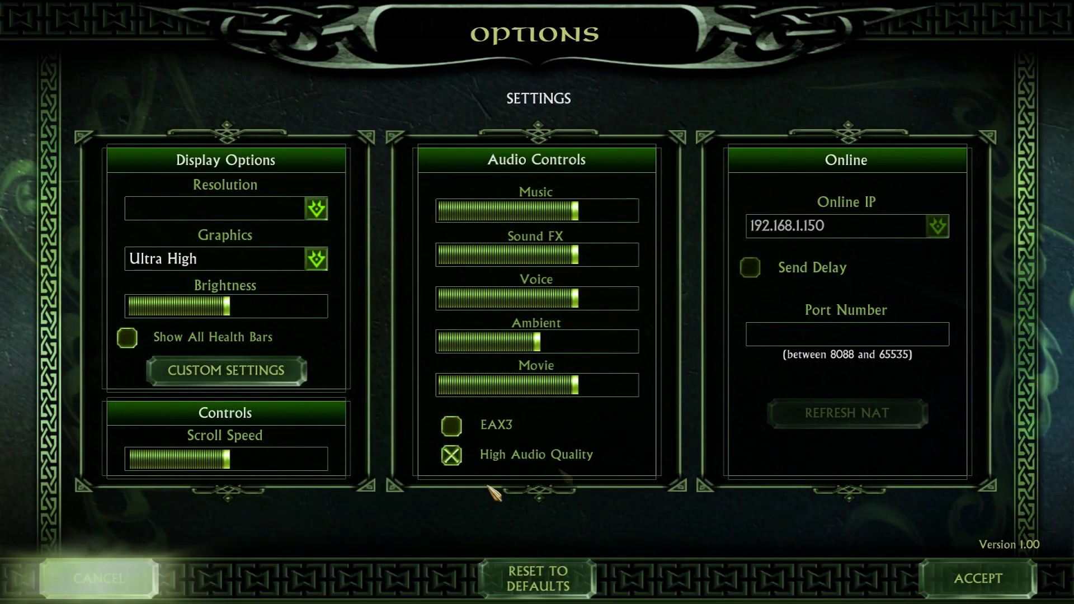
{"action": "left_click", "coordinate": [98, 578]}
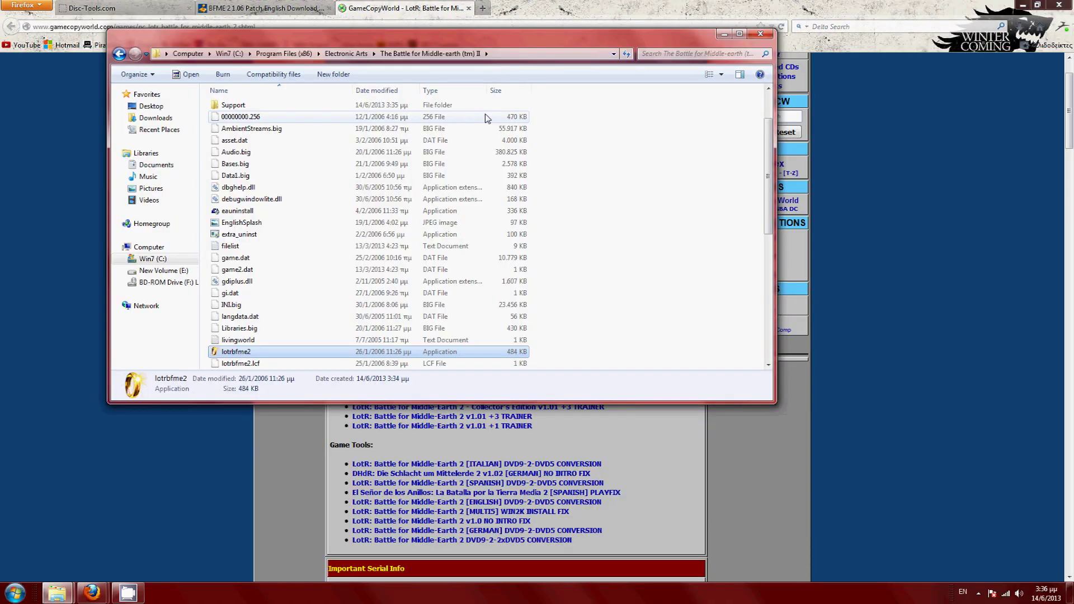
Minimize Firefox and close the Electronic Arts and lotr folder windows after returning each to its parent folder
{"action": "left_click", "coordinate": [1023, 4]}
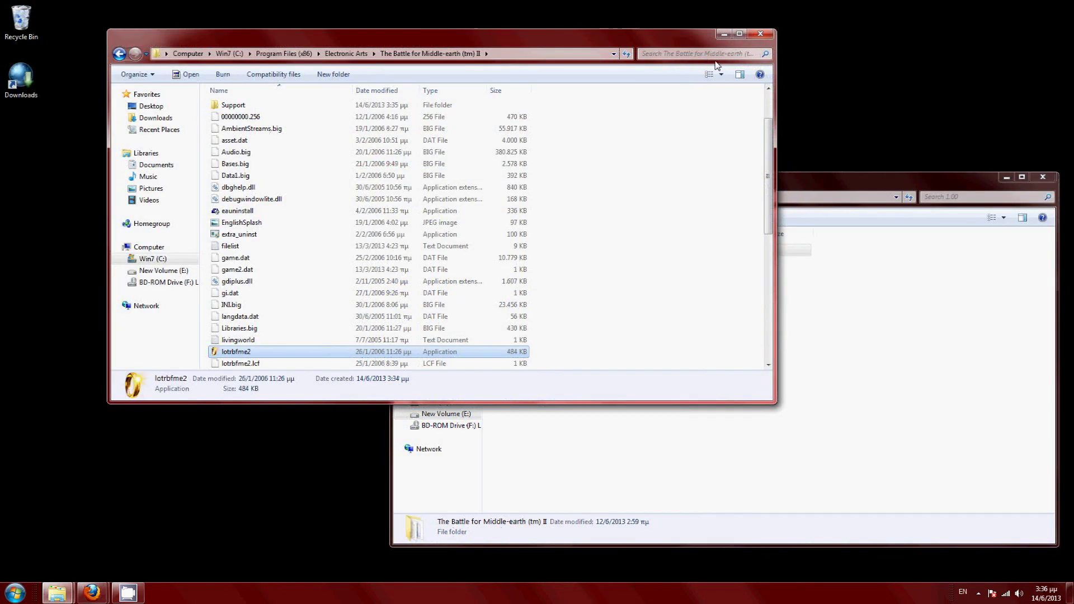
{"action": "key", "text": "BackSpace"}
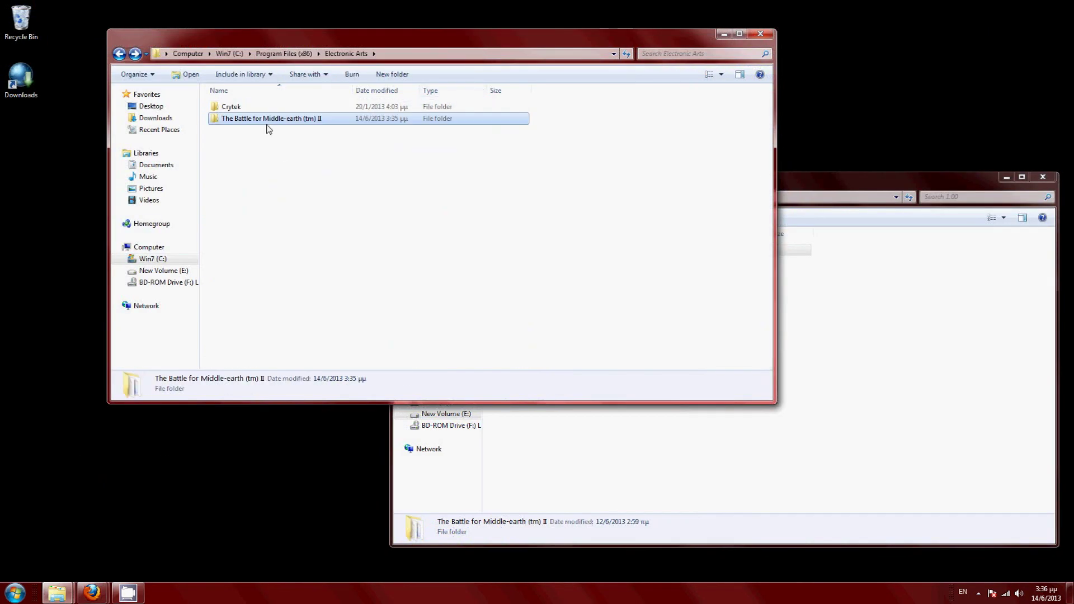
{"action": "left_click", "coordinate": [782, 367]}
{"action": "key", "text": "BackSpace"}
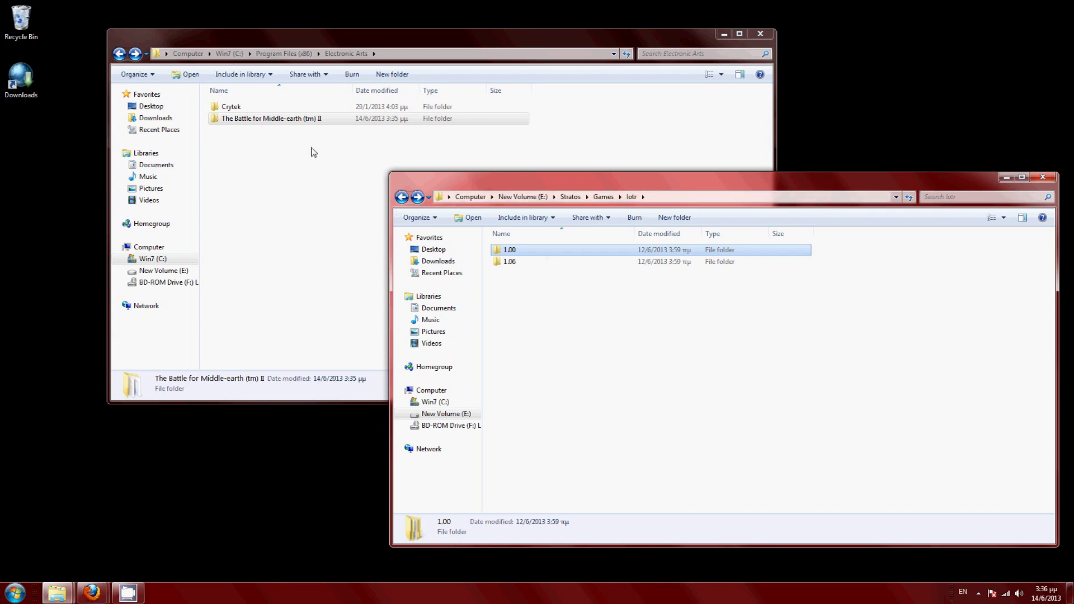
{"action": "left_click", "coordinate": [1043, 177]}
{"action": "left_click", "coordinate": [760, 34]}
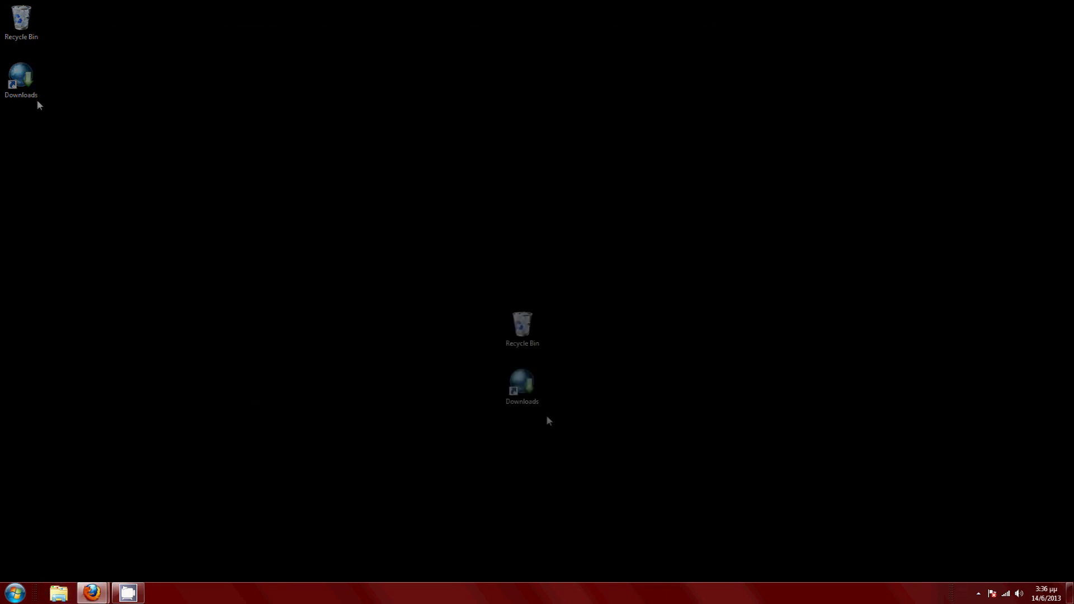
Open the Mozilla folder from the desktop Downloads shortcut, select the two LOTRBFME2 image files, and close the folder
{"action": "double_click", "coordinate": [21, 81]}
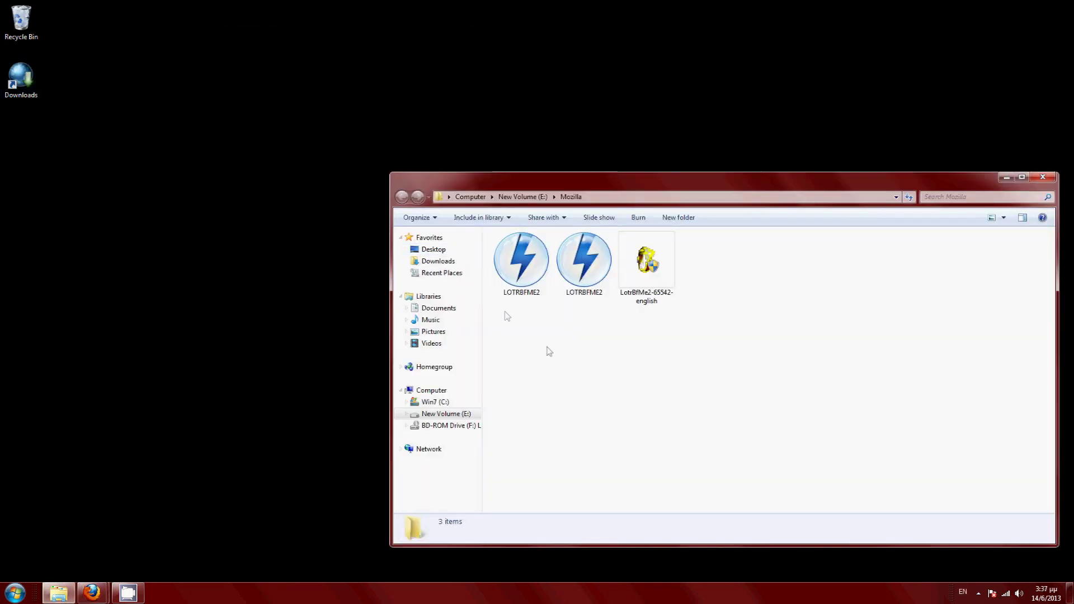
{"action": "left_click_drag", "start_coordinate": [575, 306], "coordinate": [510, 253]}
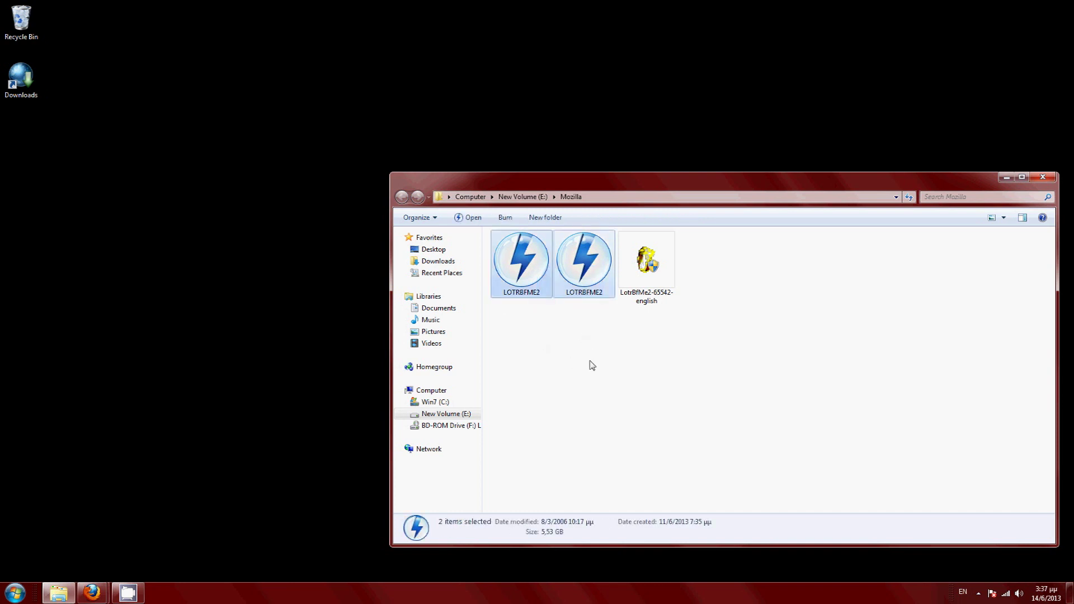
{"action": "left_click_drag", "start_coordinate": [593, 365], "coordinate": [520, 246]}
{"action": "left_click", "coordinate": [548, 386]}
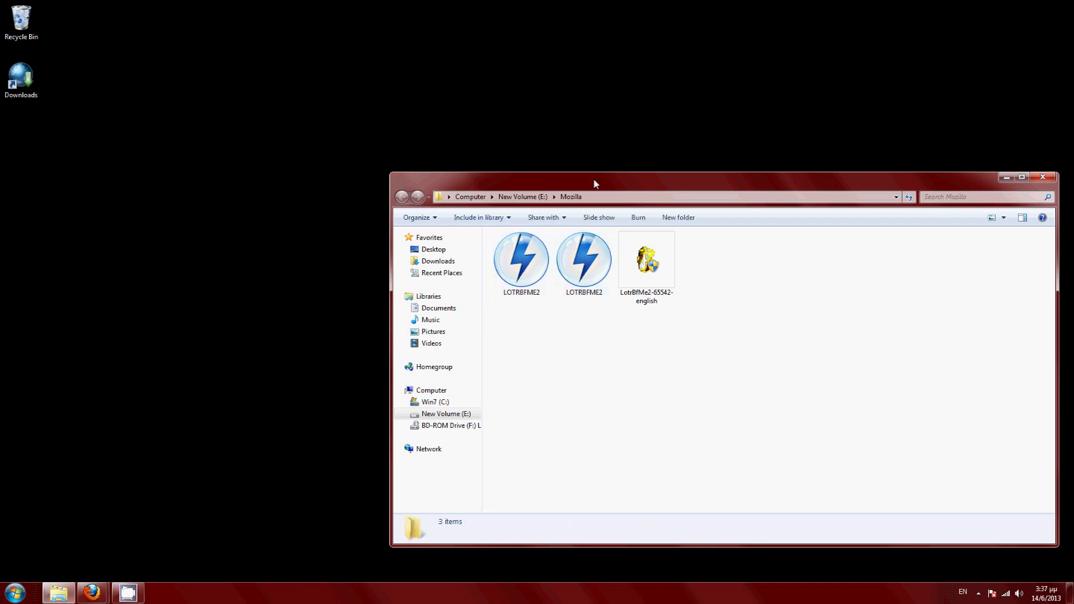
{"action": "left_click_drag", "start_coordinate": [595, 184], "coordinate": [516, 149]}
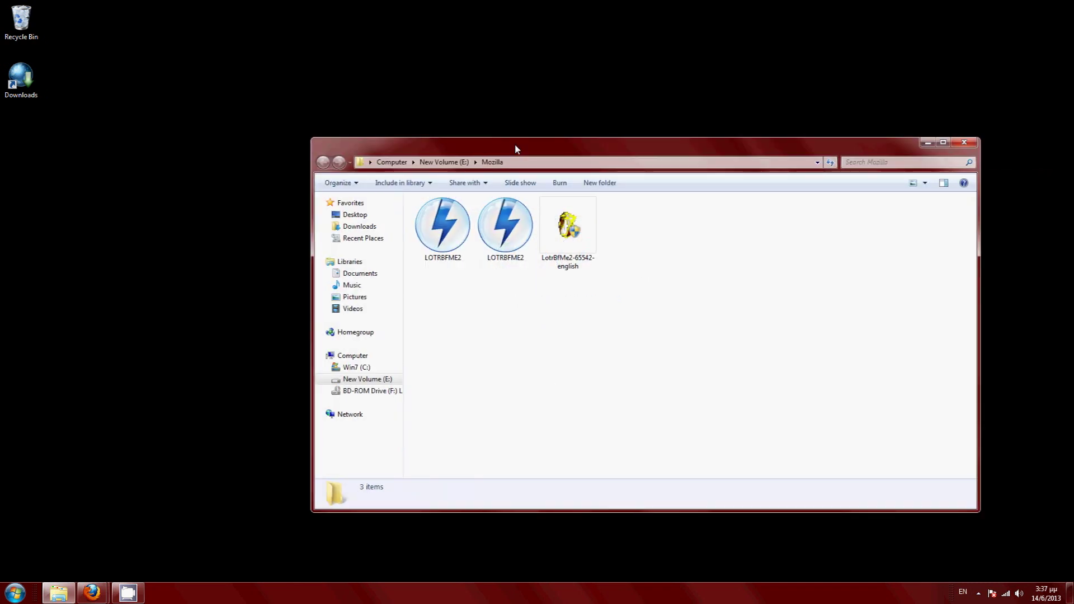
{"action": "left_click", "coordinate": [963, 143]}
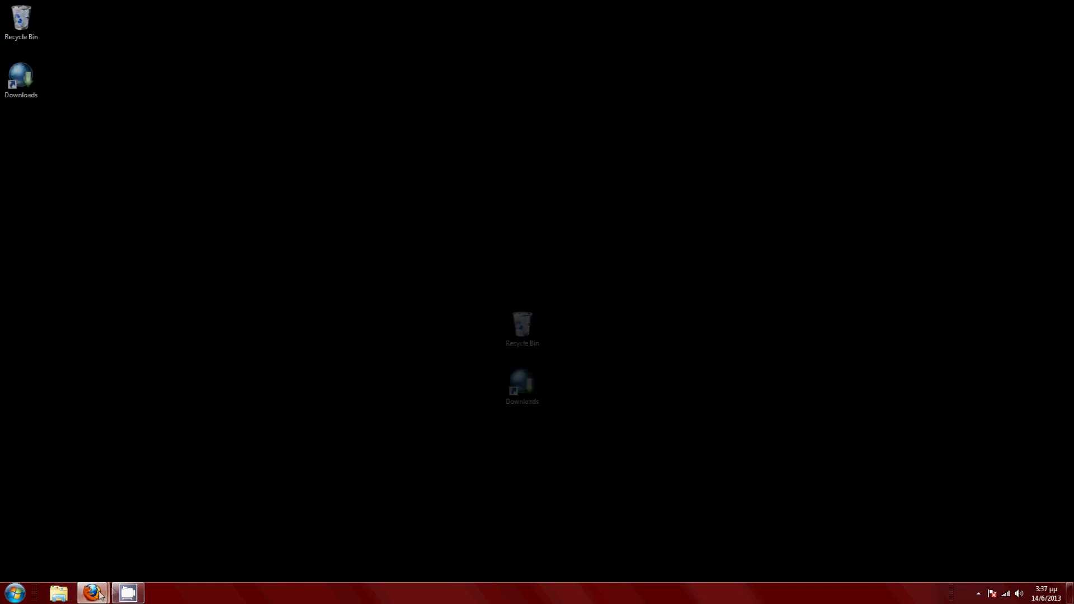
Bring back the Firefox window containing the LotR BFME 2 online tutorial video
{"action": "mouse_move", "coordinate": [92, 592]}
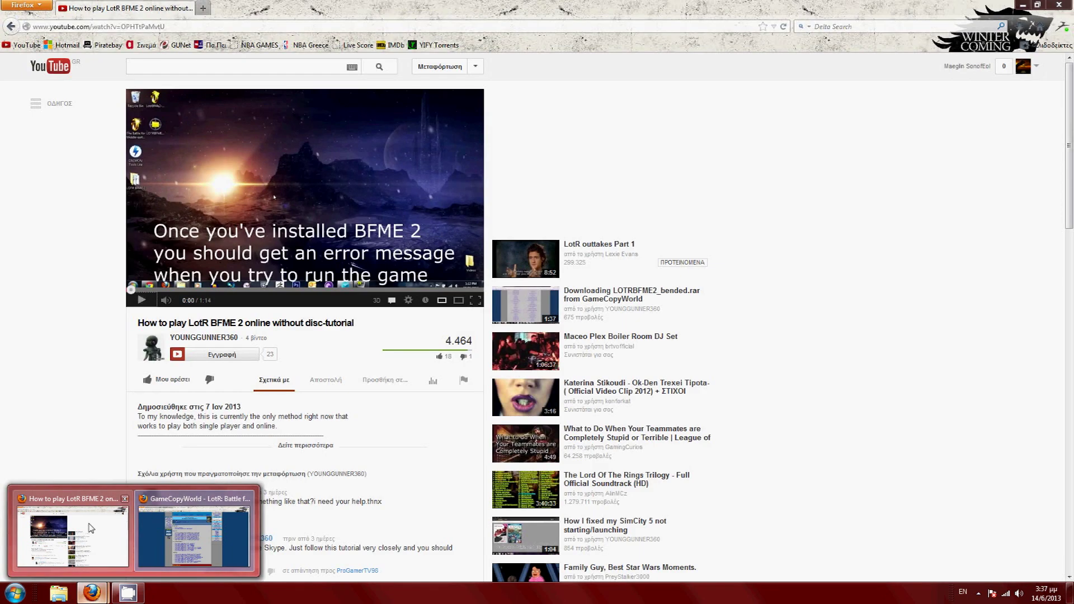